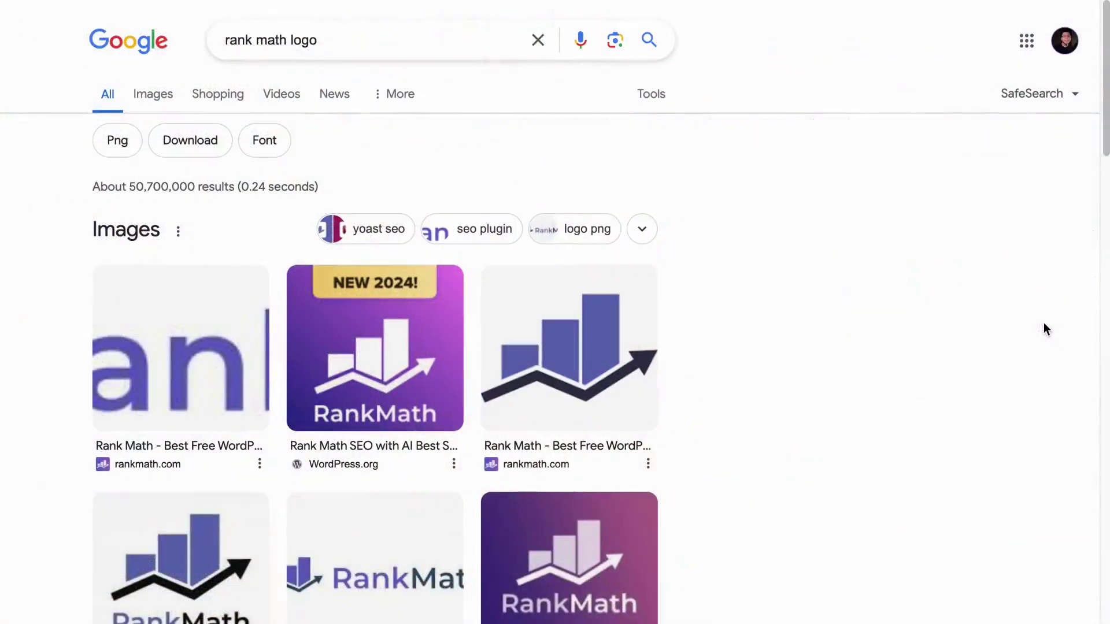
# Step: Show the Google Images results for the 'rank math logo' search and scroll through them
pyautogui.scroll(-2, 1046, 328)
pyautogui.scroll(2, 1046, 328)
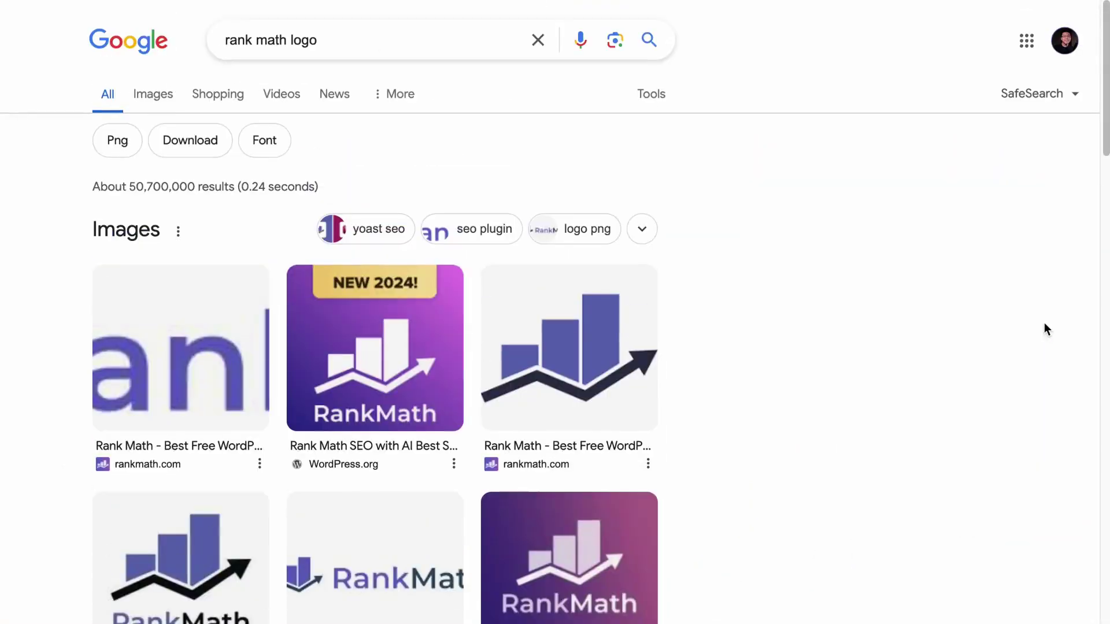
pyautogui.click(147, 107)
pyautogui.scroll(-3, 555, 347)
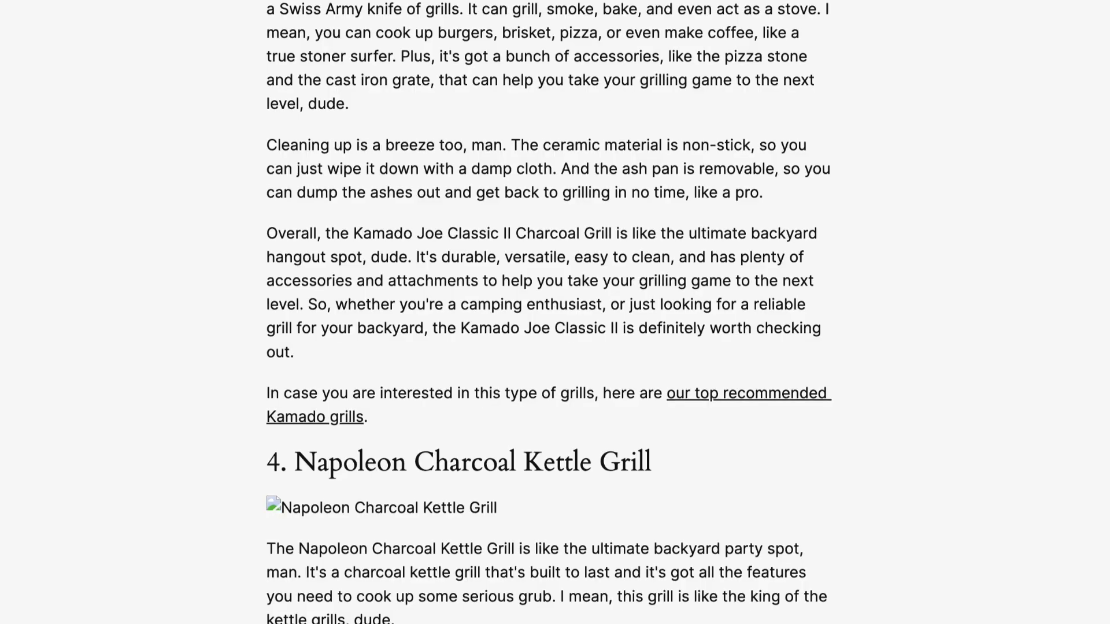
pyautogui.scroll(-5, 549, 313)
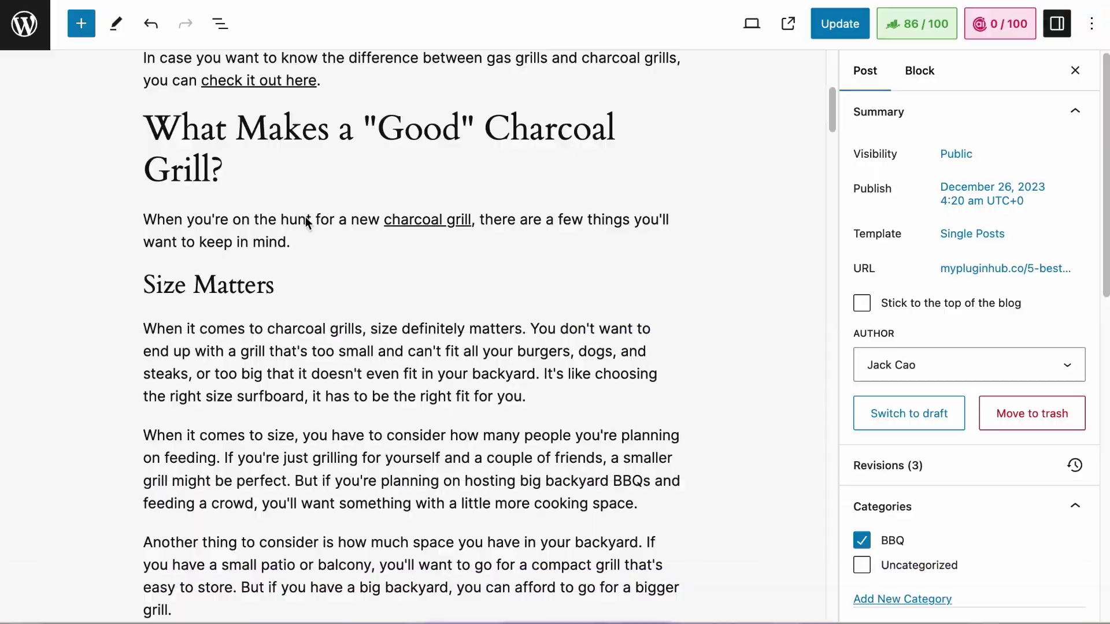
# Step: Add an Image block below the grill-finding paragraph and upload the grilled skewers photo from Downloads
pyautogui.click(379, 245)
pyautogui.press('Return')
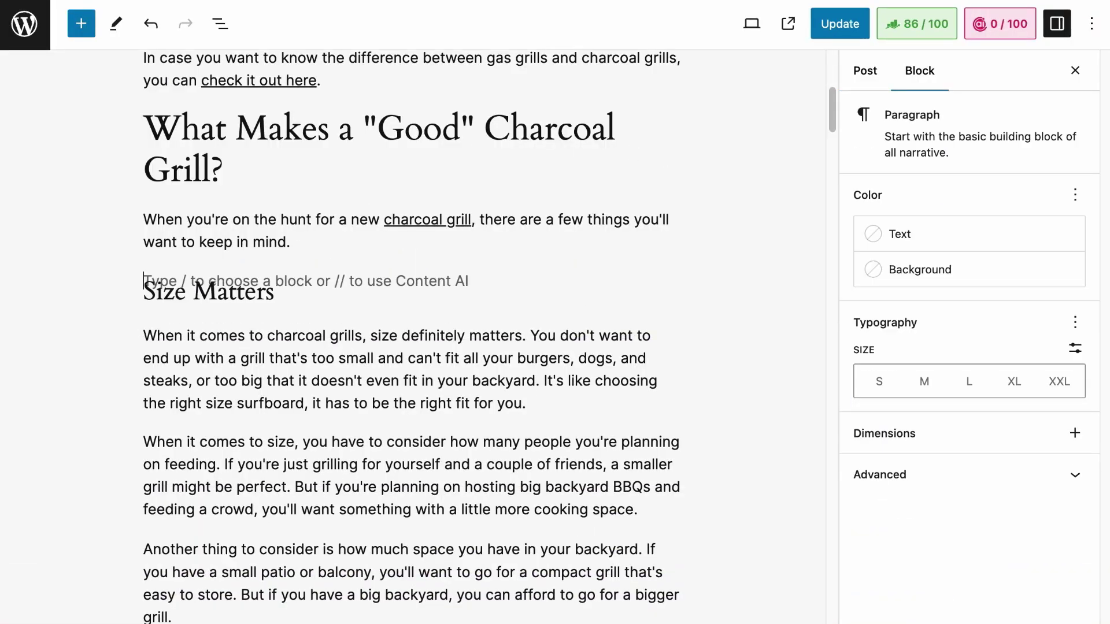
pyautogui.click(668, 282)
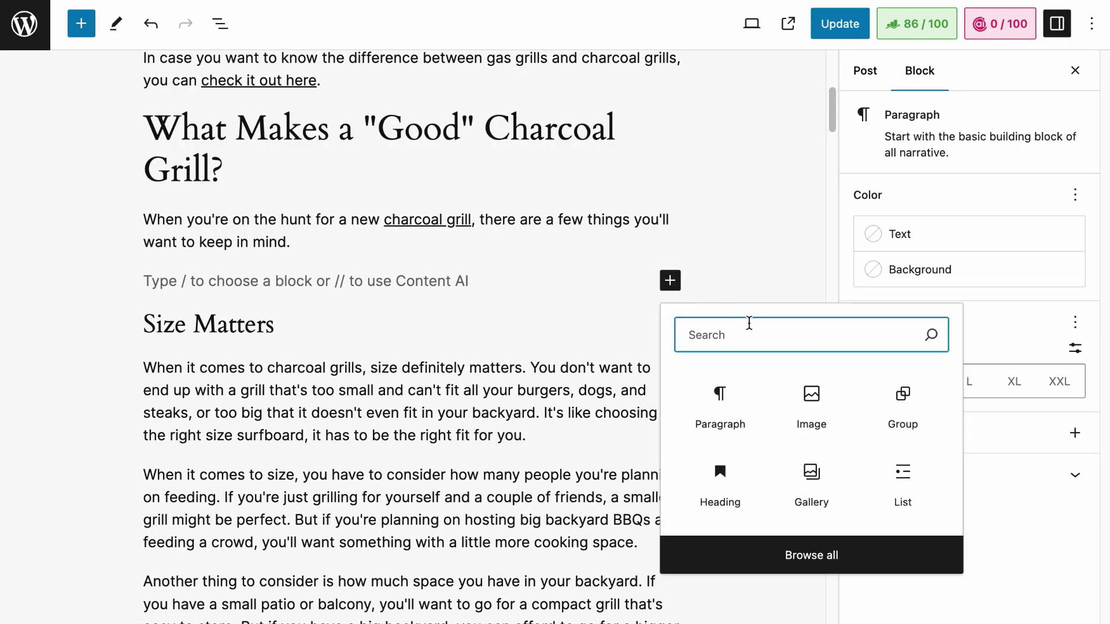
pyautogui.click(786, 398)
pyautogui.click(195, 370)
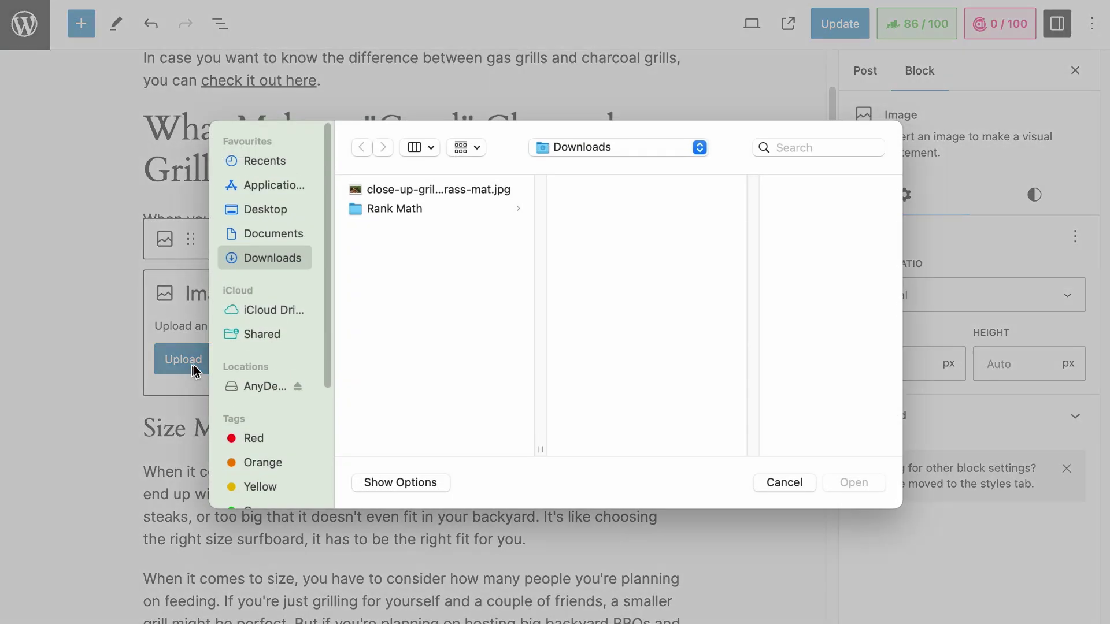
pyautogui.doubleClick(464, 189)
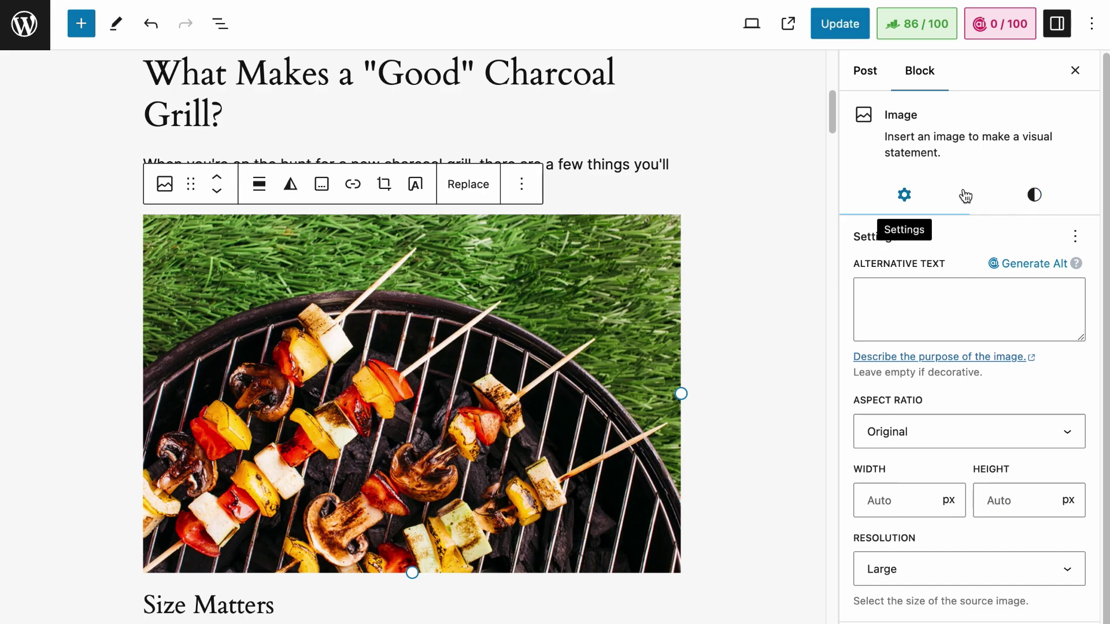
# Step: Use Generate Alt to fill the skewers photo's alt text with 'skewers of vegetables on a grill on grass'
pyautogui.click(1059, 28)
pyautogui.click(1061, 35)
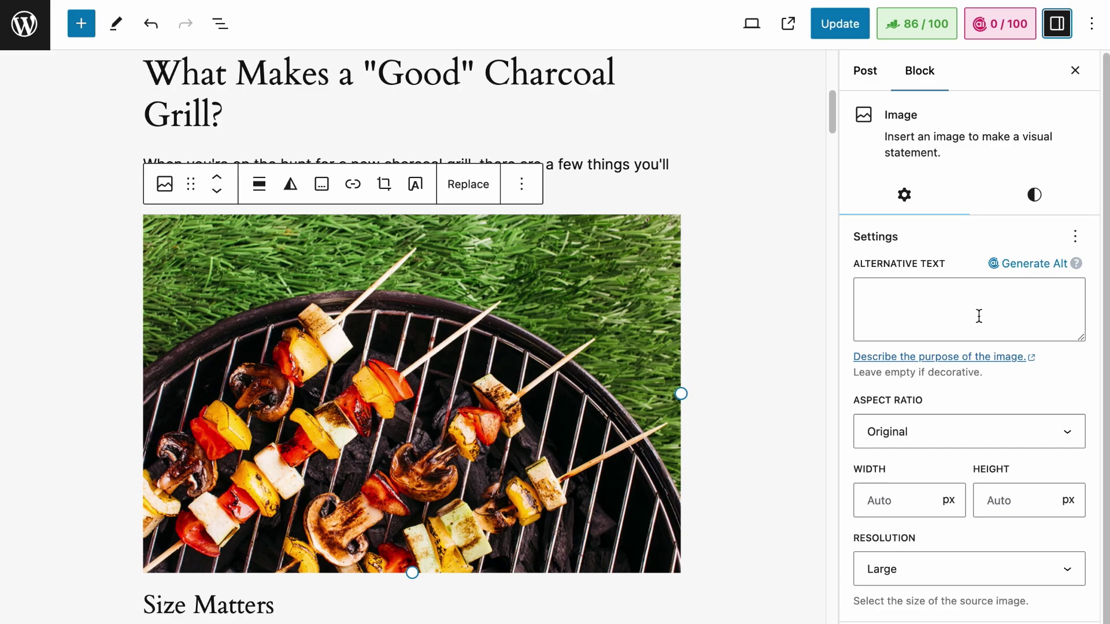
pyautogui.click(1026, 279)
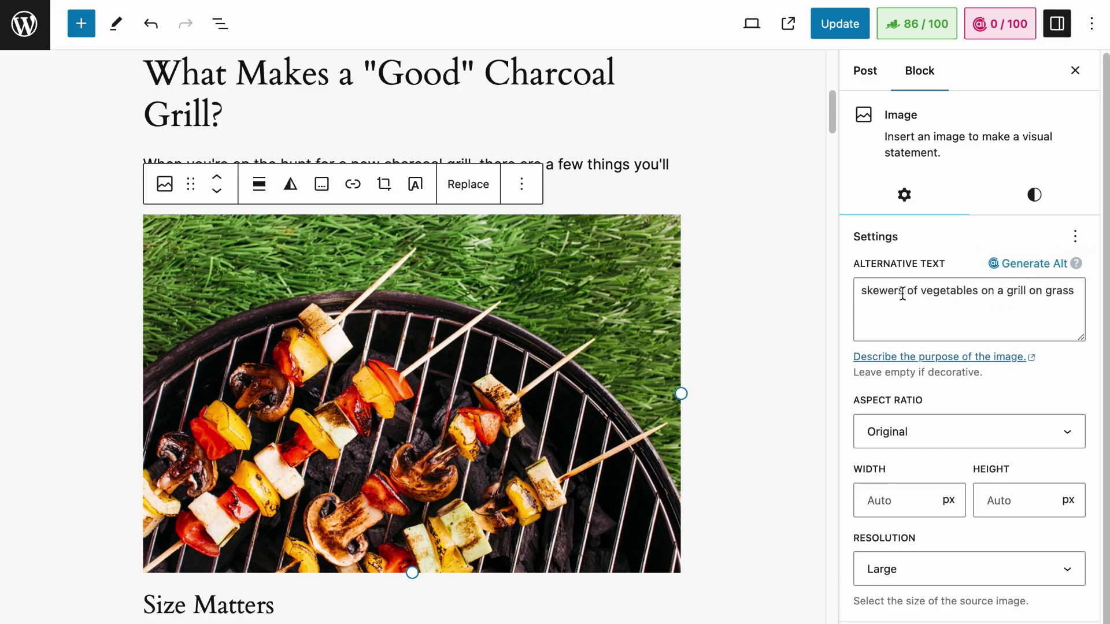
pyautogui.moveTo(902, 293); pyautogui.dragTo(829, 297)
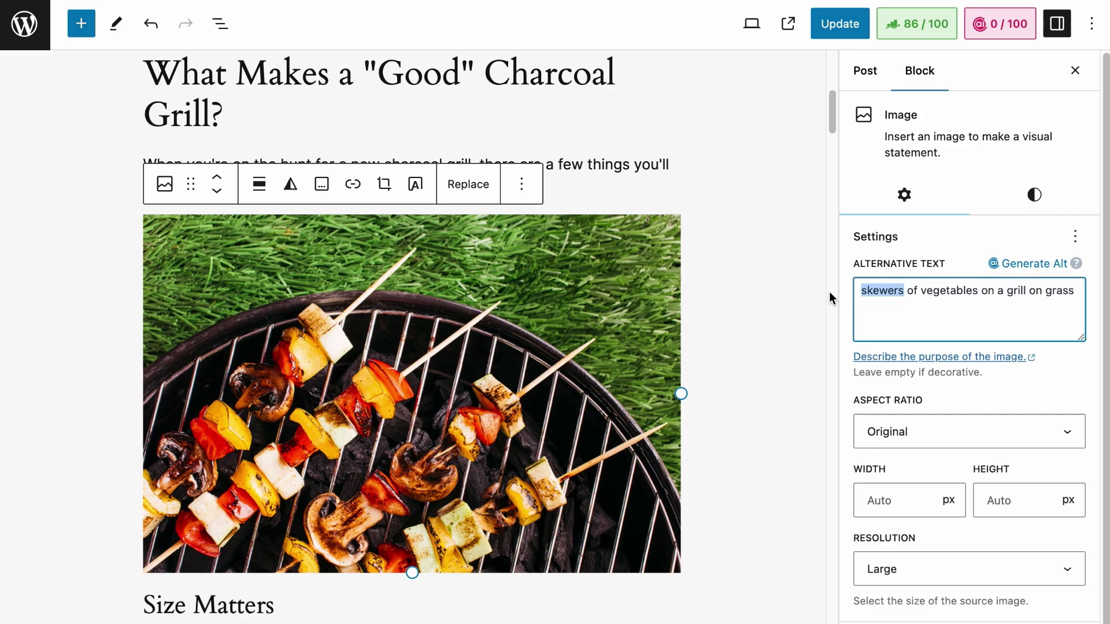
pyautogui.click(946, 297)
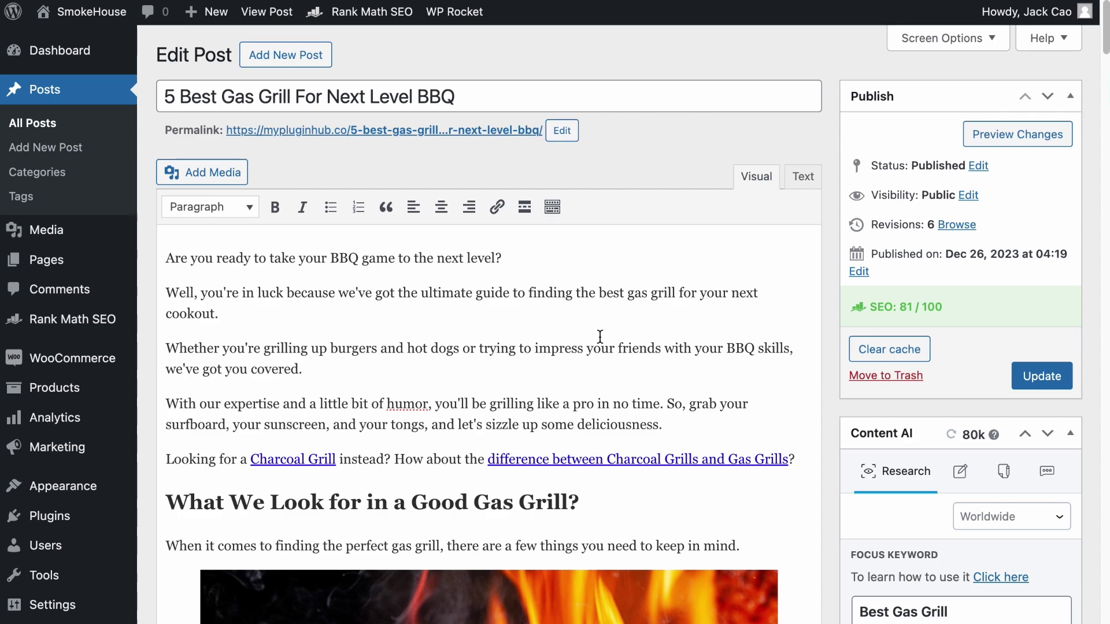
# Step: Insert the steak on cutting board photo into the gas grill post with AI-generated alt text
pyautogui.scroll(-1, 465, 311)
pyautogui.click(237, 138)
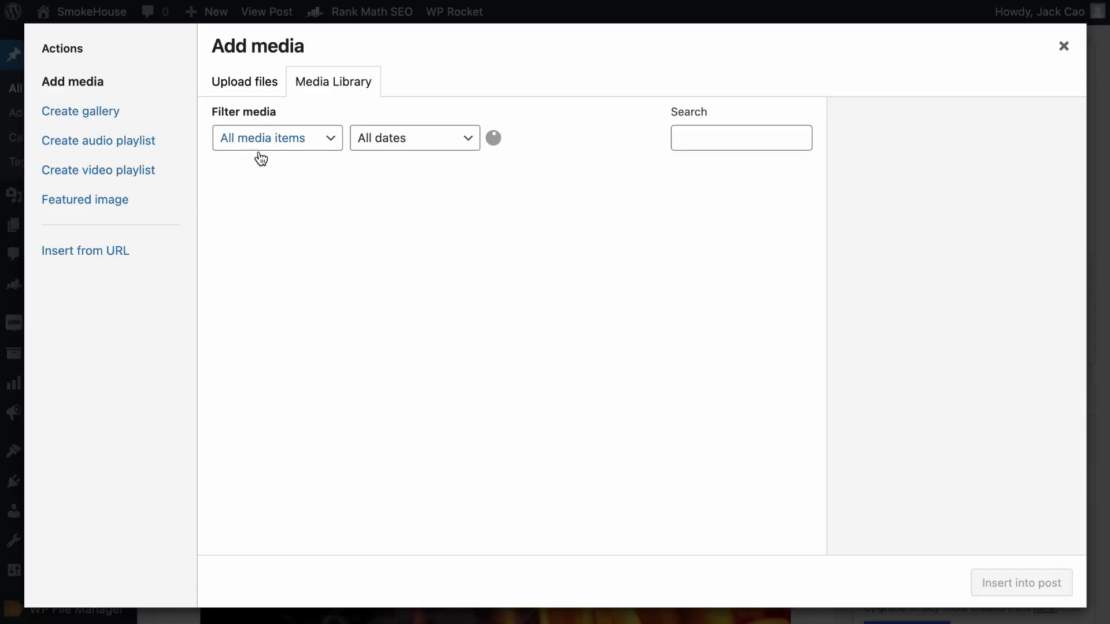
pyautogui.click(531, 444)
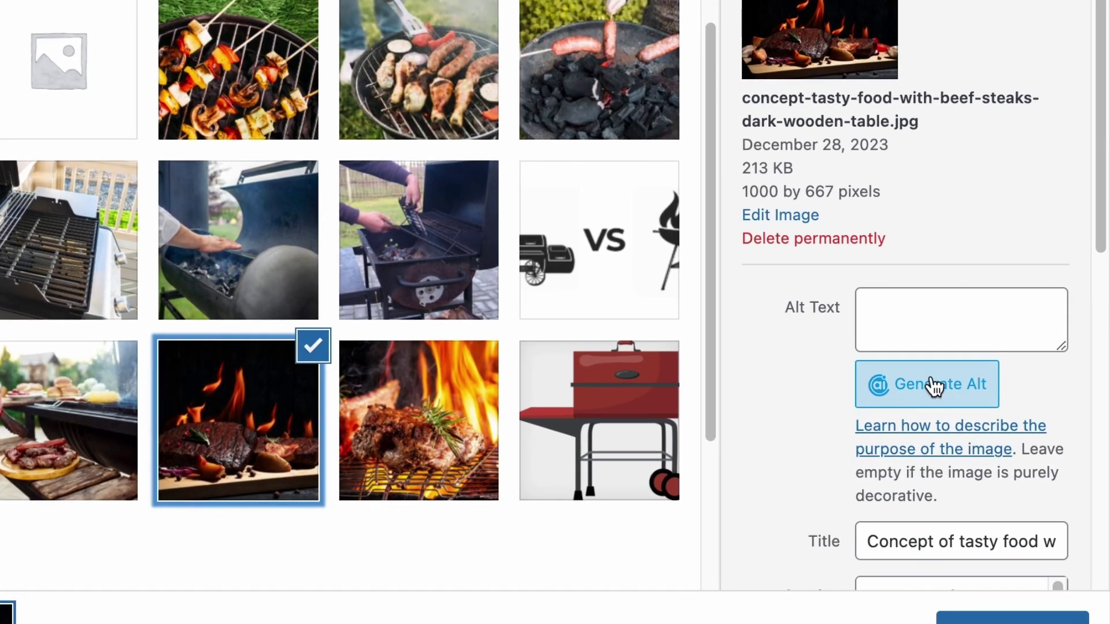
pyautogui.click(947, 419)
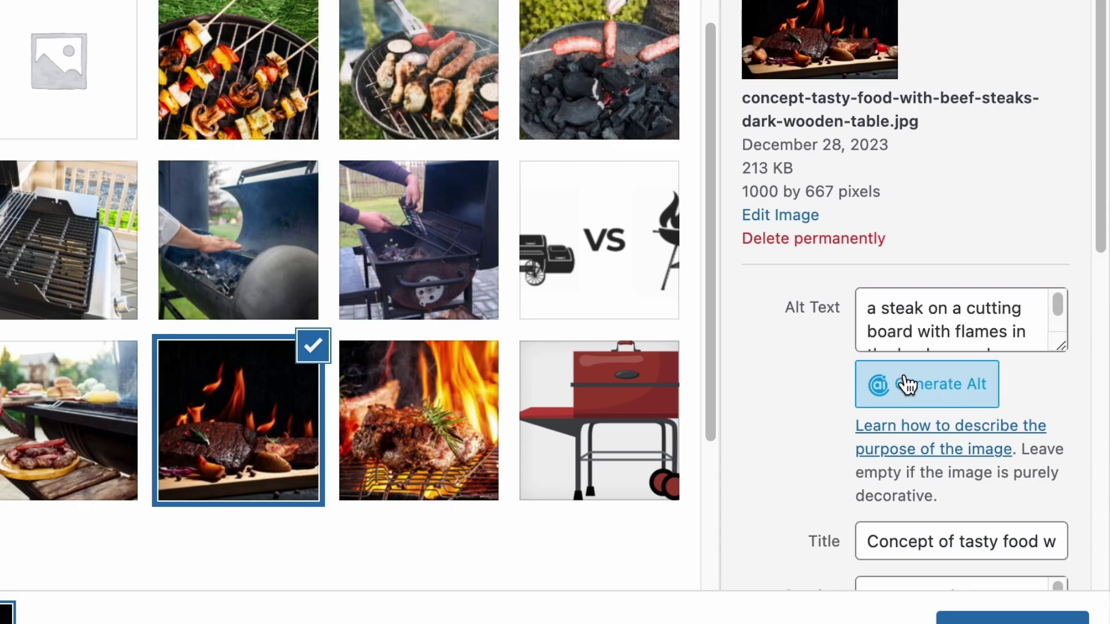
pyautogui.moveTo(1060, 308); pyautogui.dragTo(1061, 328)
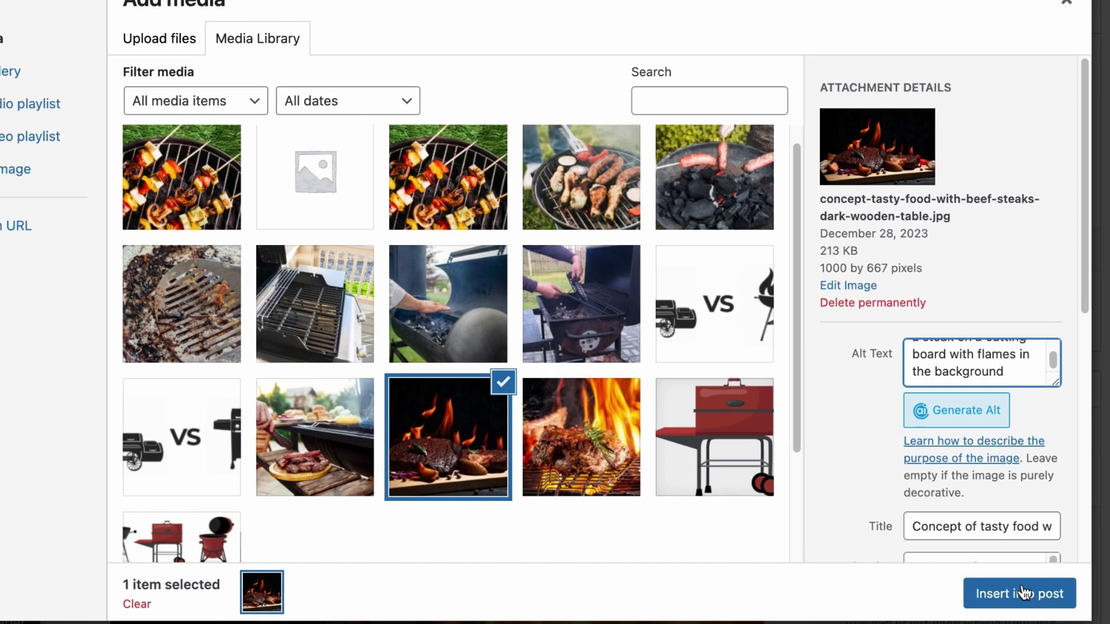
pyautogui.click(1022, 593)
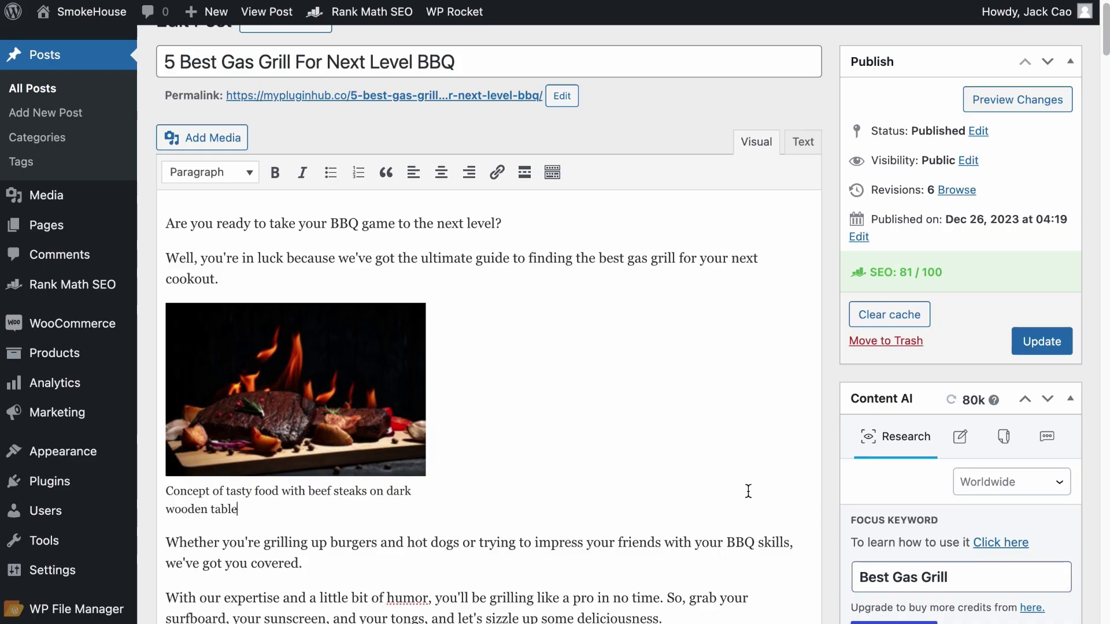
# Step: Give the flame-grilled steak image the generated alt text 'meat on a grill with flames' and update it
pyautogui.scroll(-10, 621, 439)
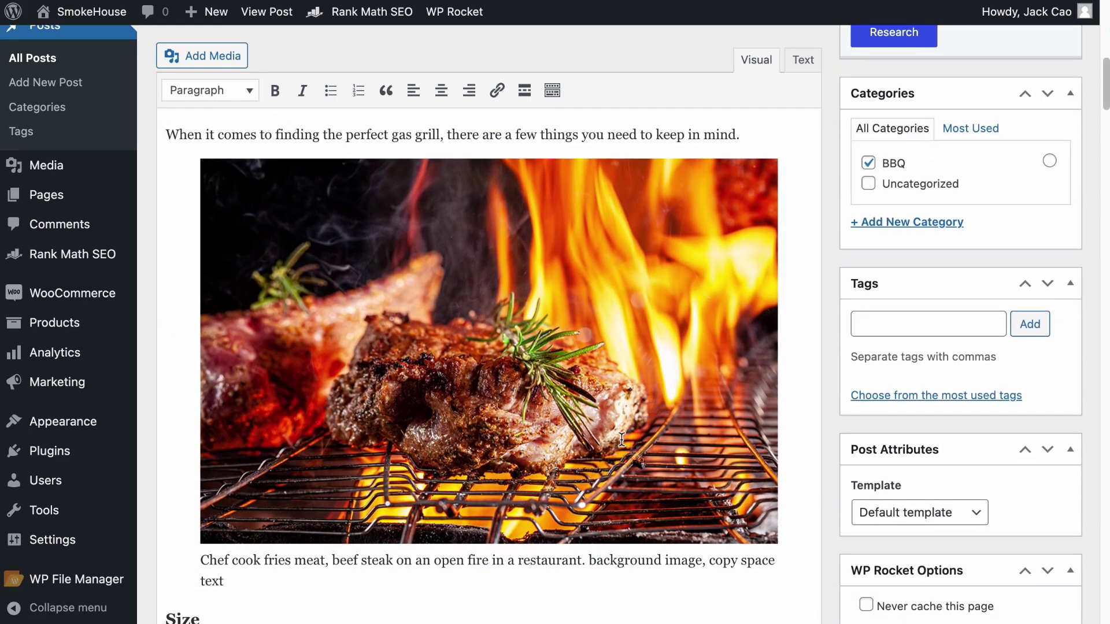
pyautogui.click(621, 440)
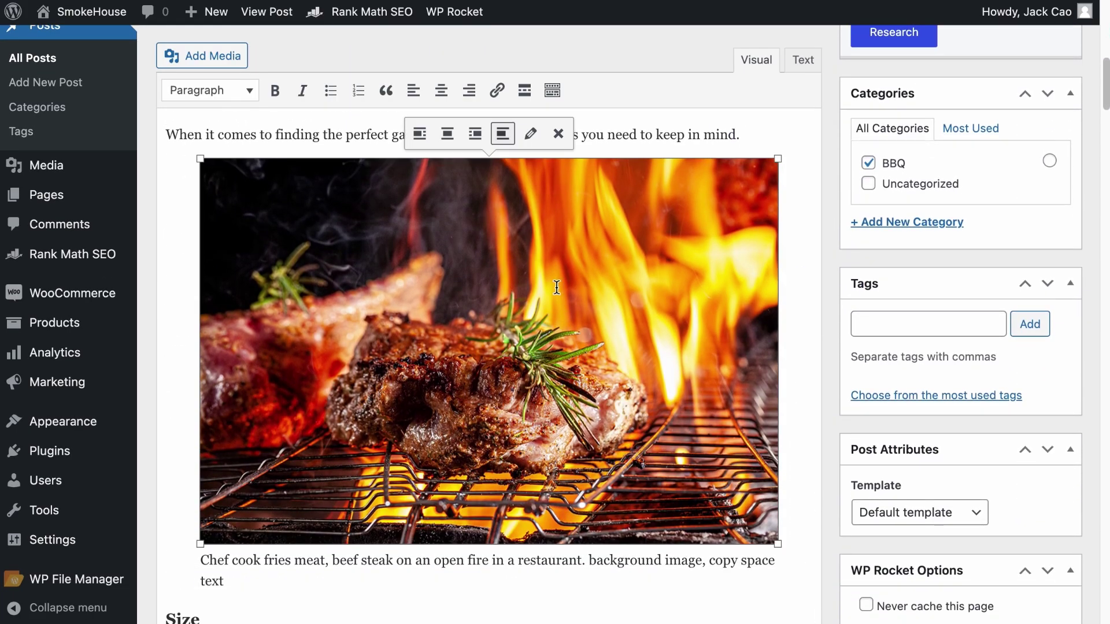
pyautogui.click(530, 134)
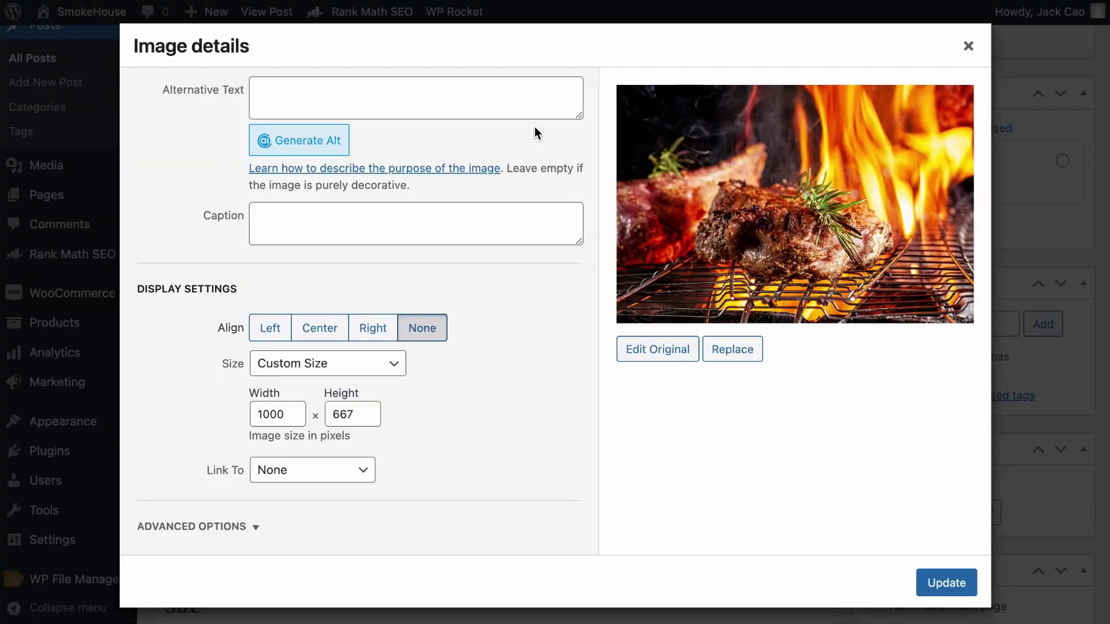
pyautogui.click(330, 141)
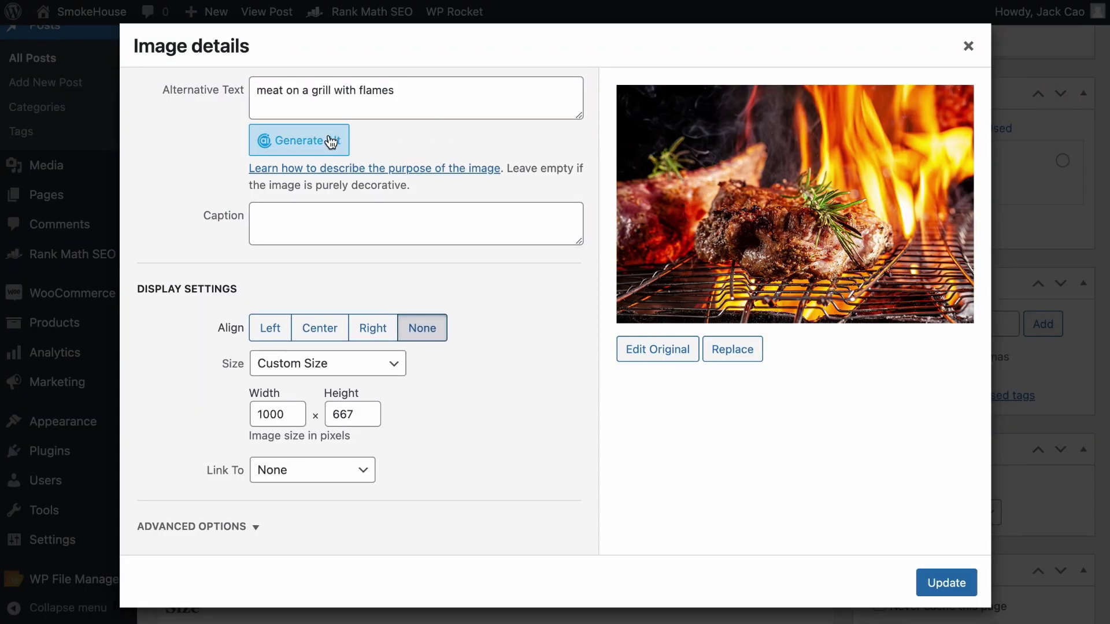
pyautogui.click(928, 582)
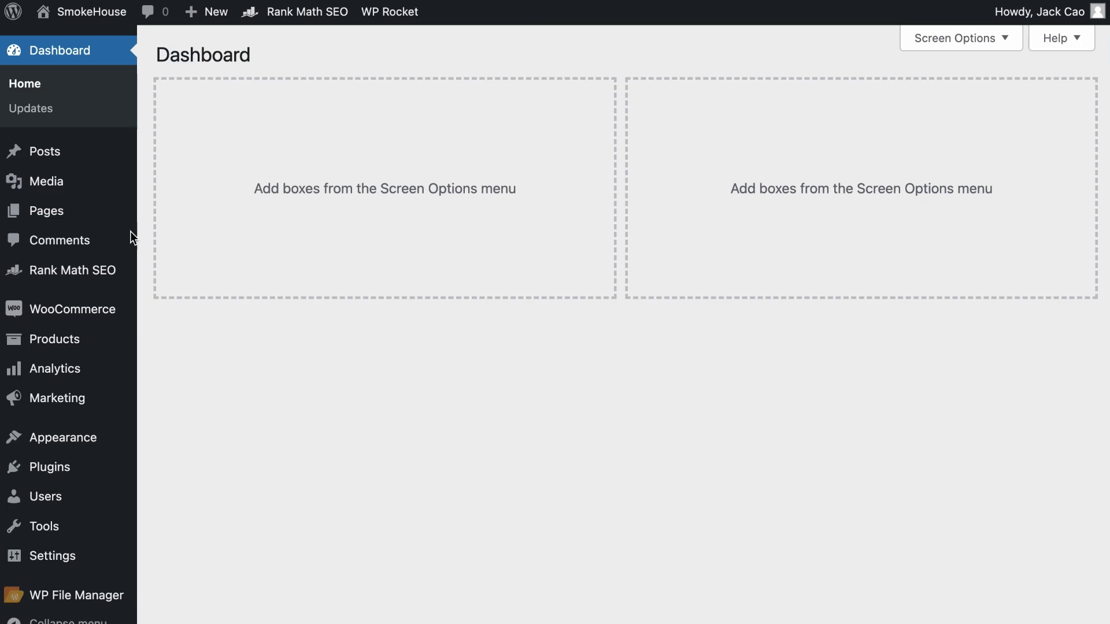
# Step: Generate alt text for meat-barbecue-grill-nature from the Media Library: 'a person holding a spatula over a grill with meat and vegetables'
pyautogui.moveTo(40, 184)
pyautogui.click(168, 191)
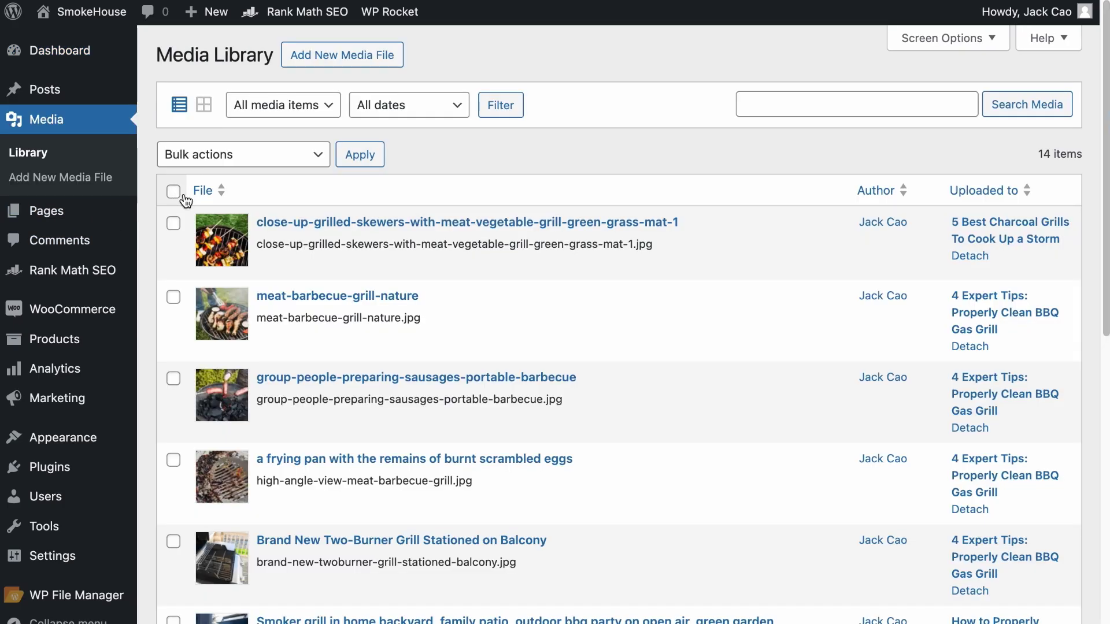
pyautogui.click(296, 352)
pyautogui.scroll(-8, 296, 354)
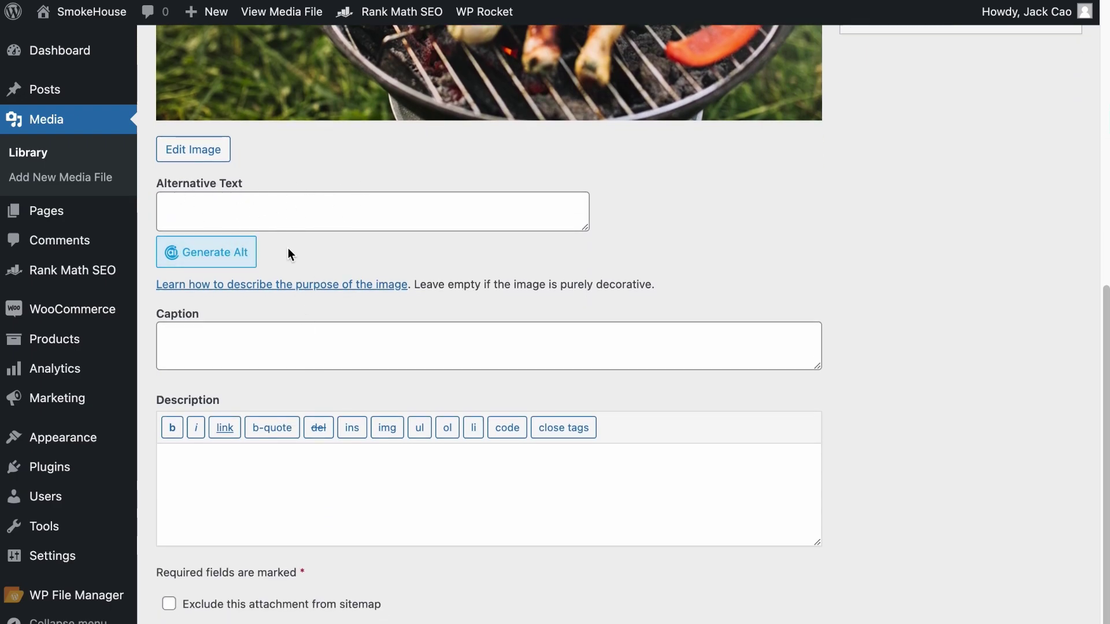
pyautogui.click(193, 261)
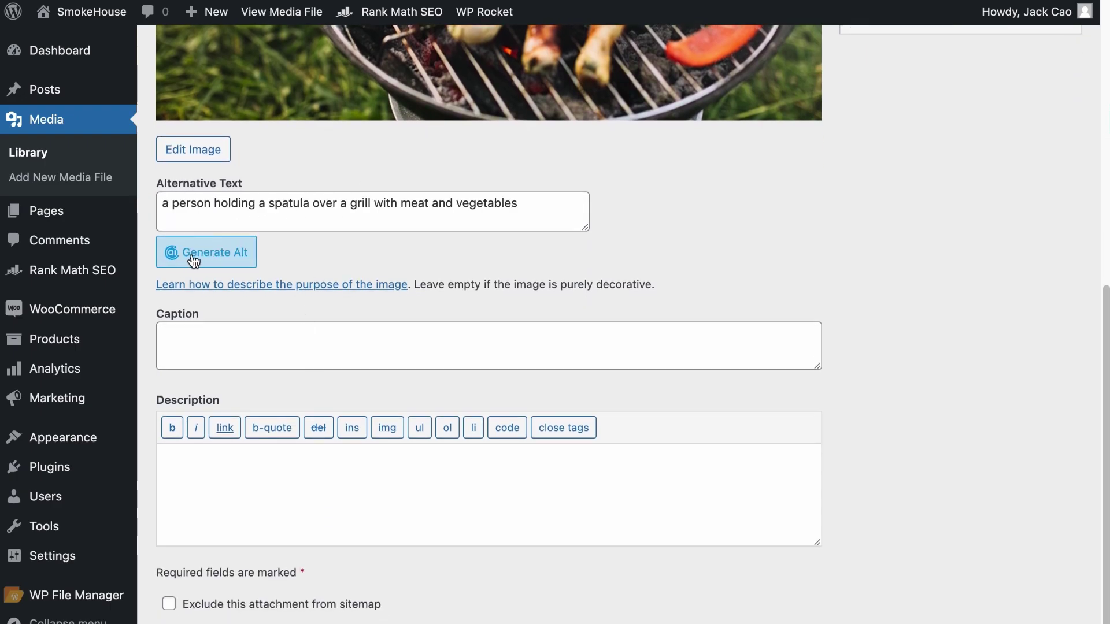
pyautogui.scroll(5, 194, 261)
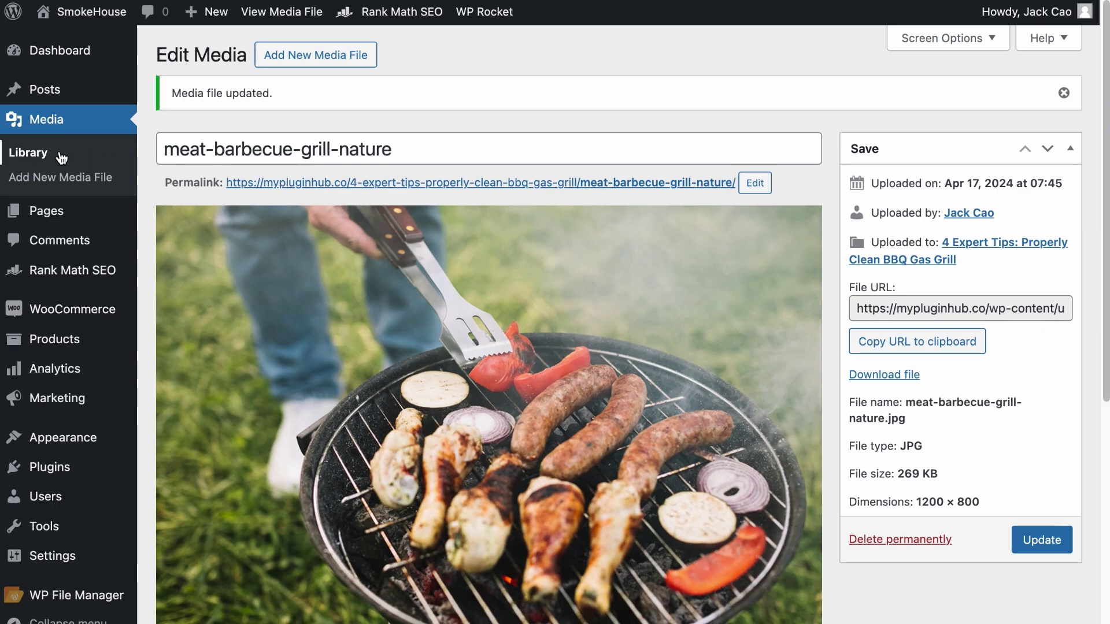
# Step: Filter the Media Library list to show only images with a missing alt tag
pyautogui.click(60, 155)
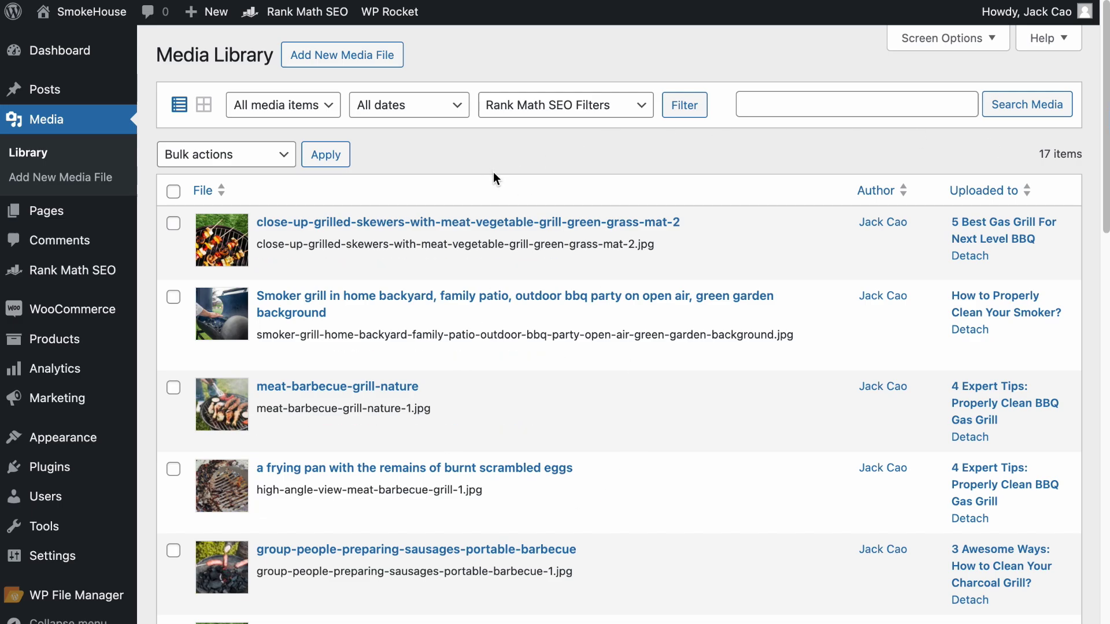
pyautogui.click(578, 105)
pyautogui.click(557, 126)
pyautogui.click(683, 104)
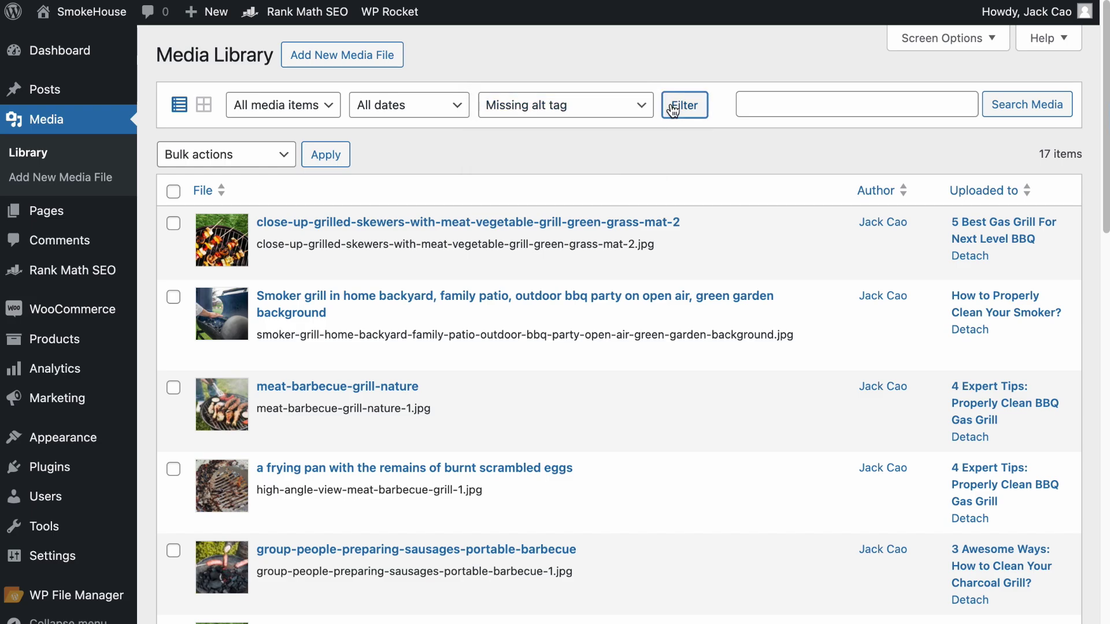
pyautogui.scroll(-5, 679, 231)
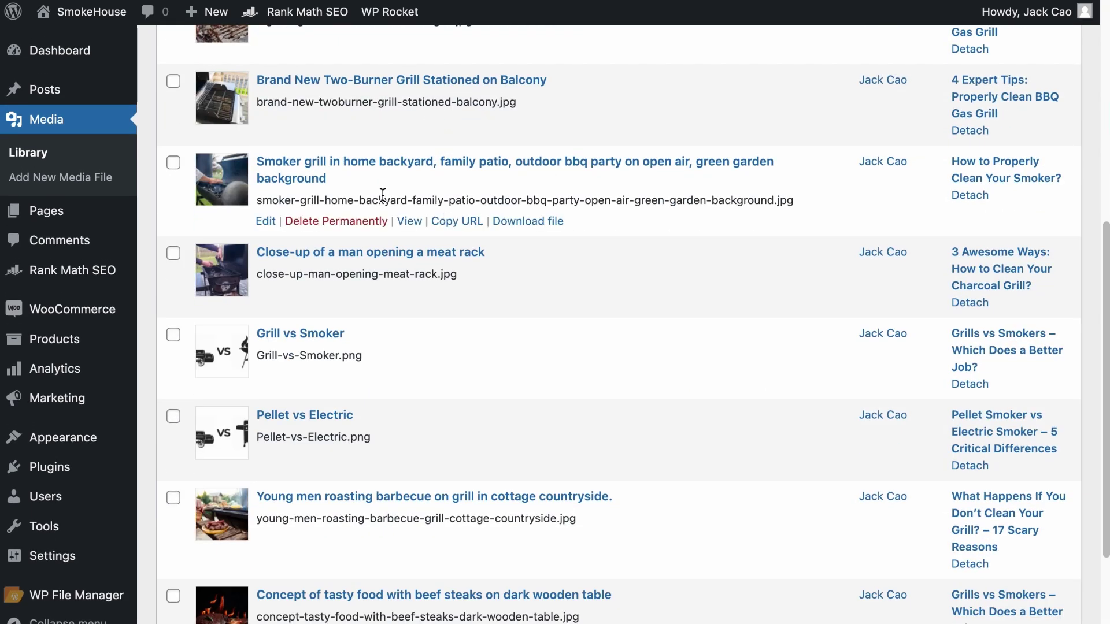
# Step: Open the smoker grill backyard image's edit page and look over its details
pyautogui.click(342, 172)
pyautogui.scroll(-8, 397, 285)
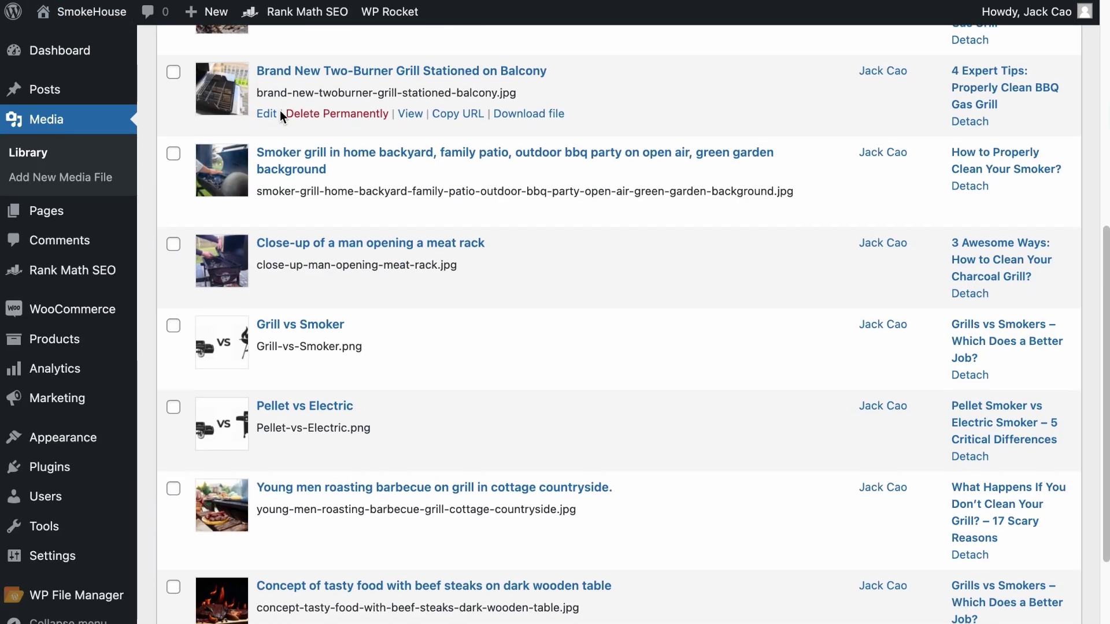
pyautogui.scroll(-4, 279, 110)
pyautogui.scroll(10, 280, 110)
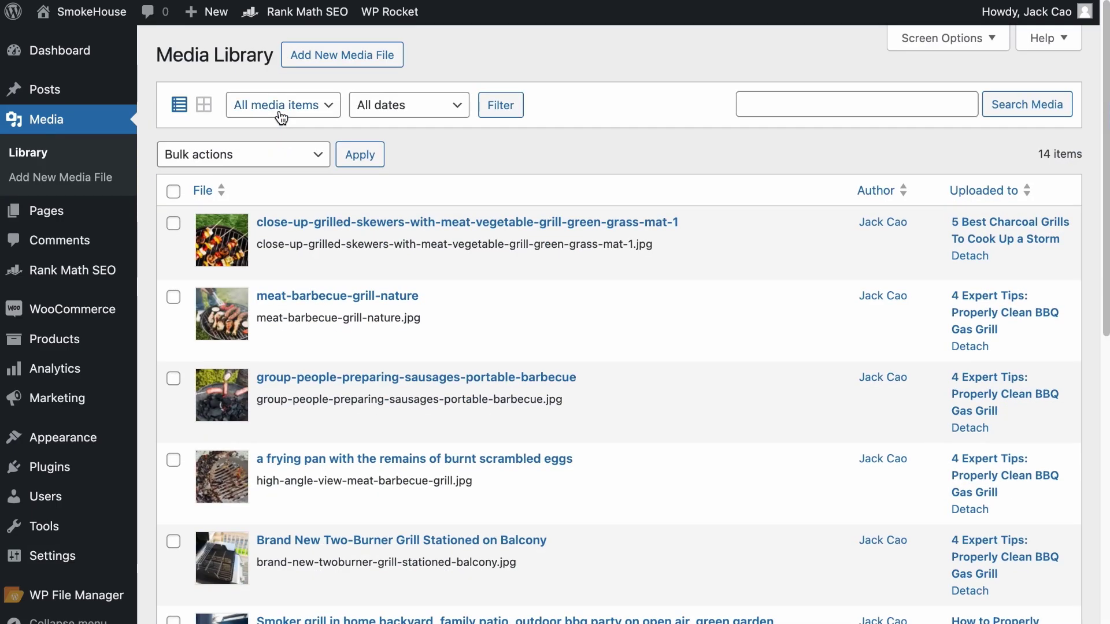
# Step: Tick the select-all checkbox to select every media item in the list
pyautogui.click(173, 190)
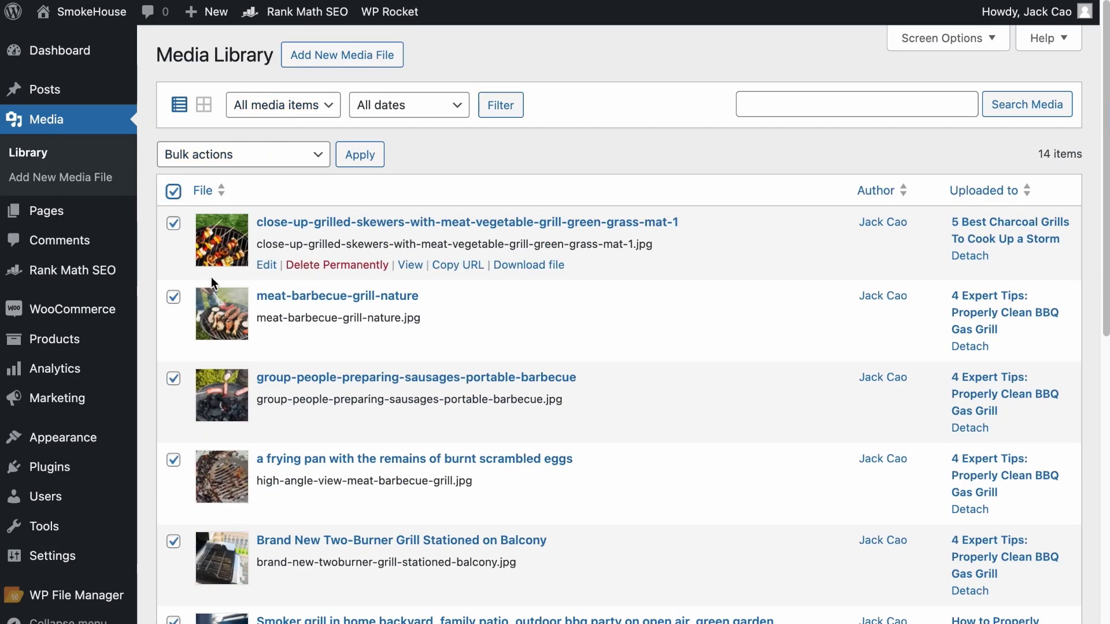
pyautogui.scroll(-5, 249, 304)
pyautogui.scroll(-2, 249, 304)
pyautogui.scroll(8, 249, 304)
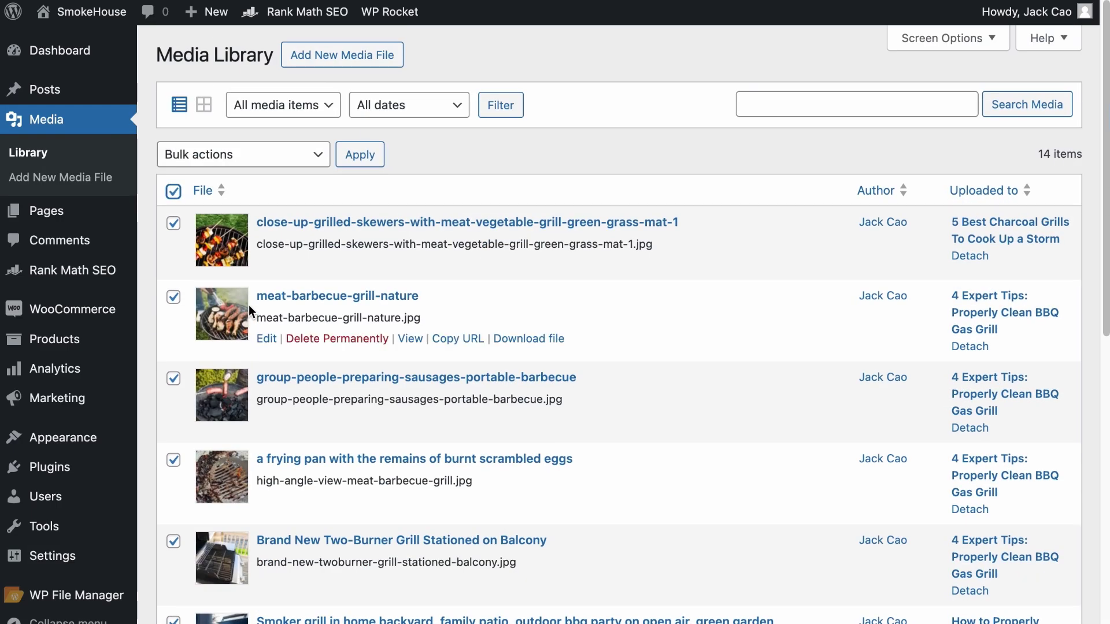
pyautogui.scroll(-15, 249, 304)
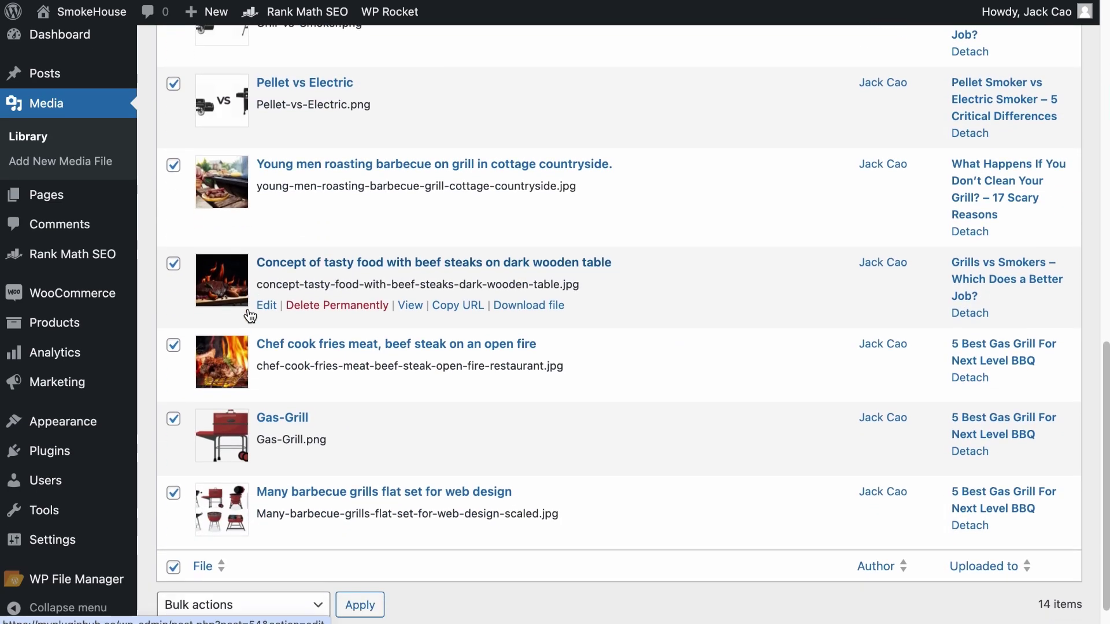
pyautogui.scroll(15, 250, 315)
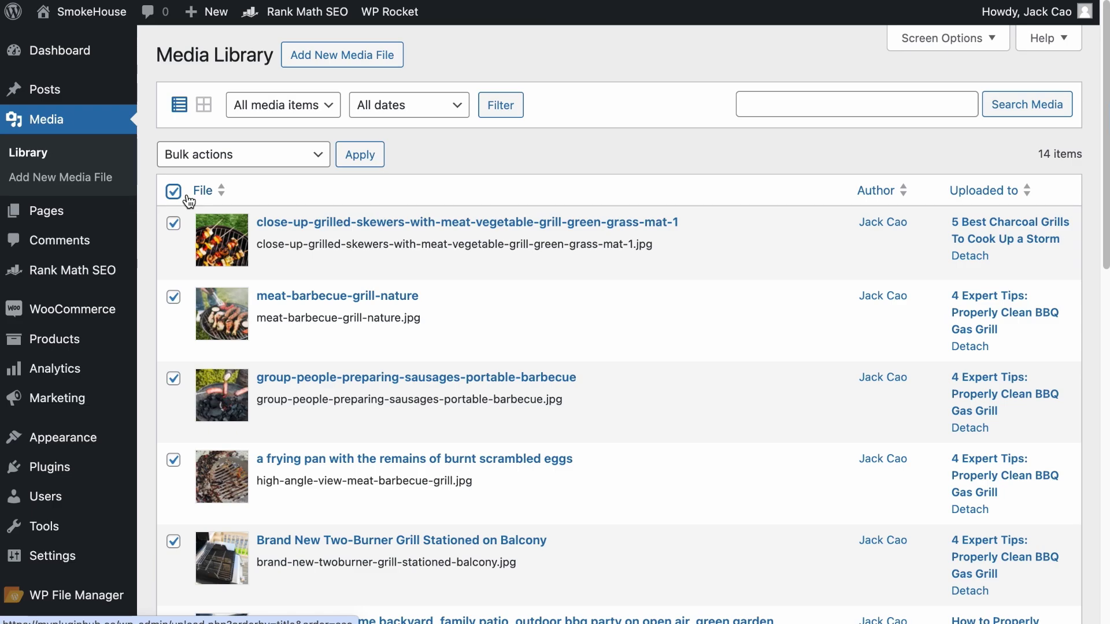
# Step: Set the Media Library to show 999 items per page via Screen Options
pyautogui.click(964, 37)
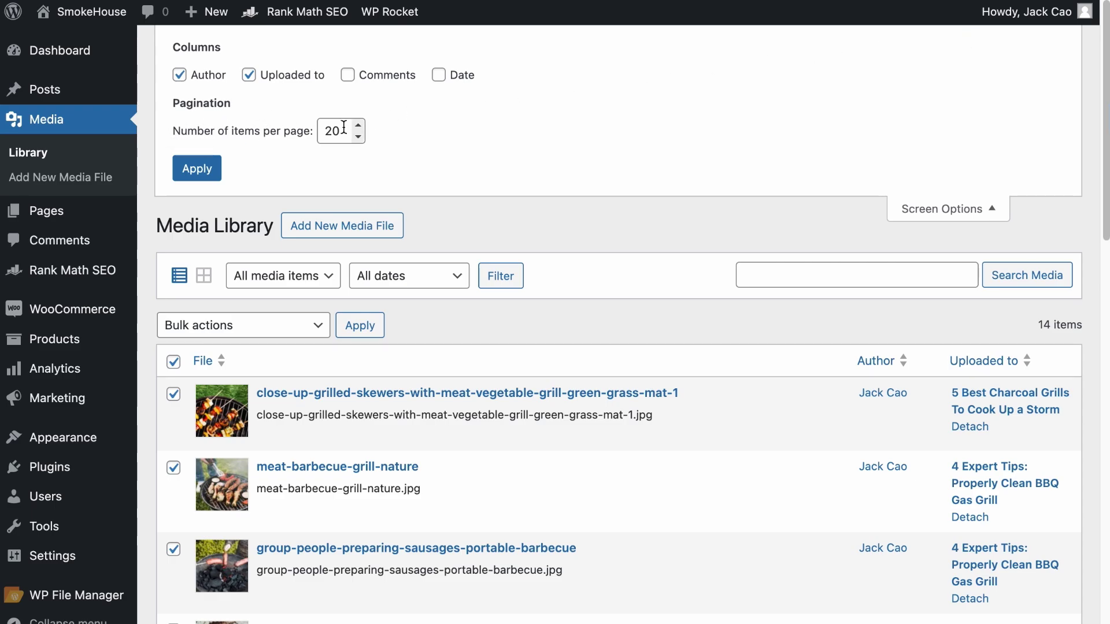
pyautogui.click(293, 133)
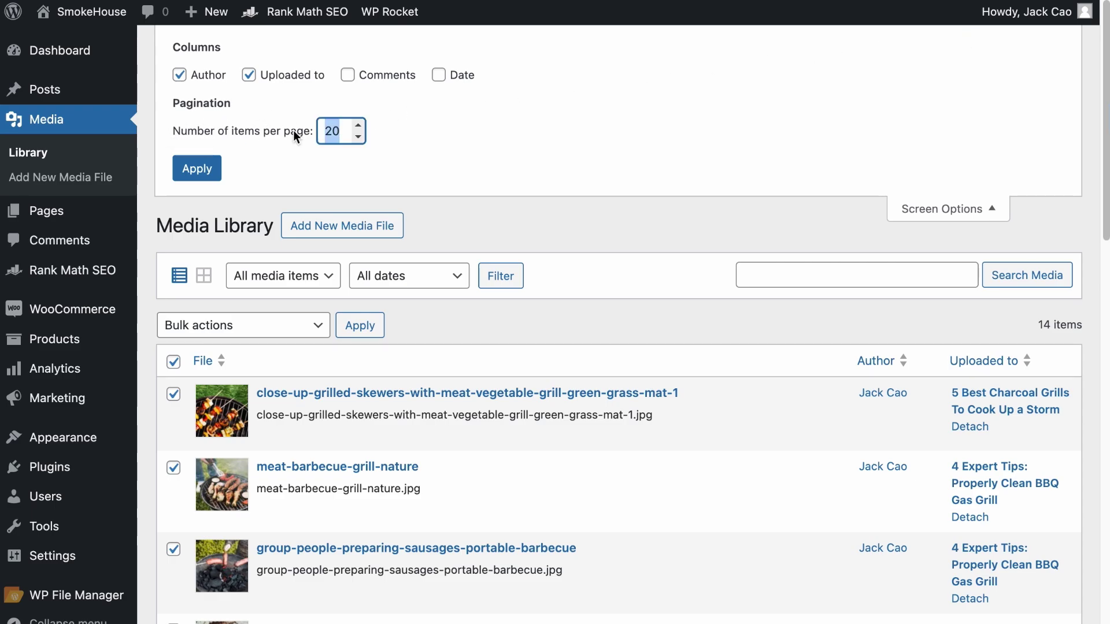
pyautogui.write('999')
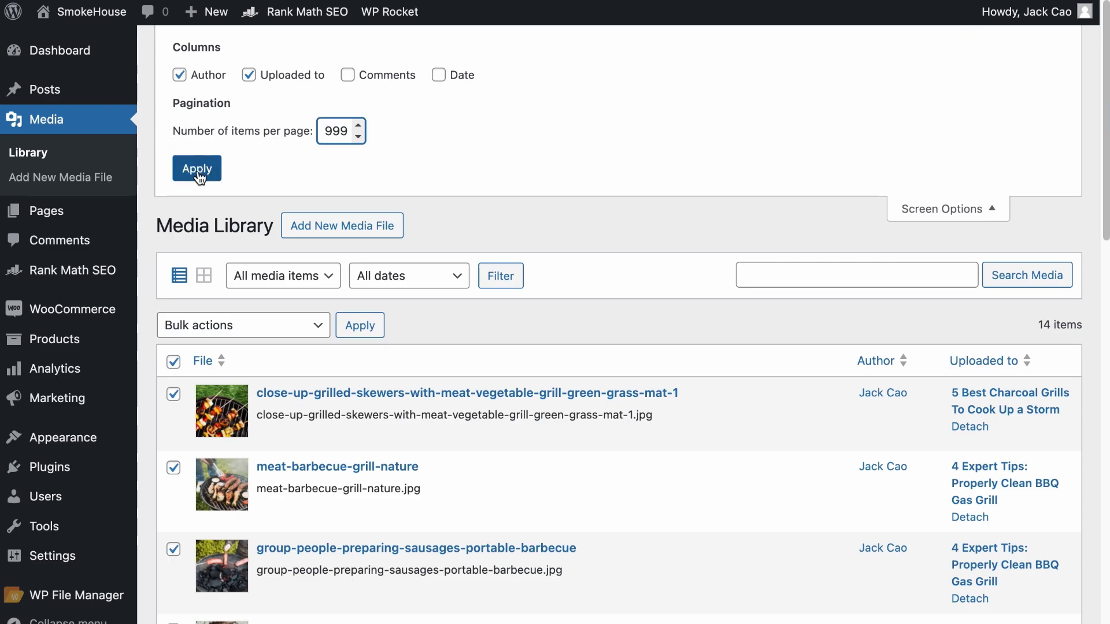
pyautogui.click(198, 175)
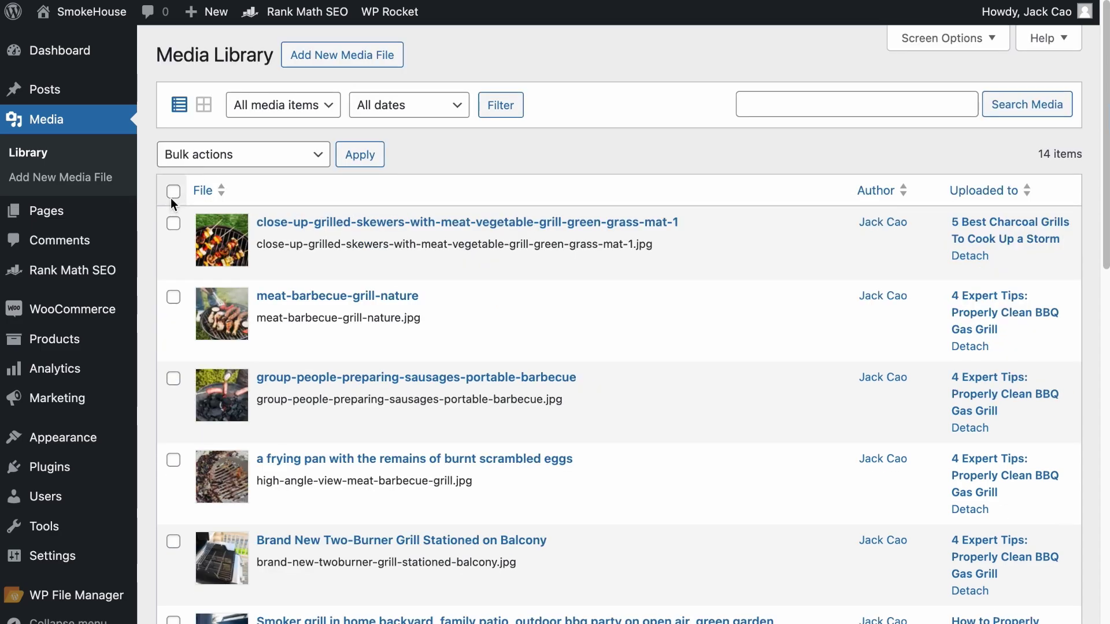
# Step: Select all media items and apply the 'Write Image Alt Text with AI' bulk action
pyautogui.click(173, 195)
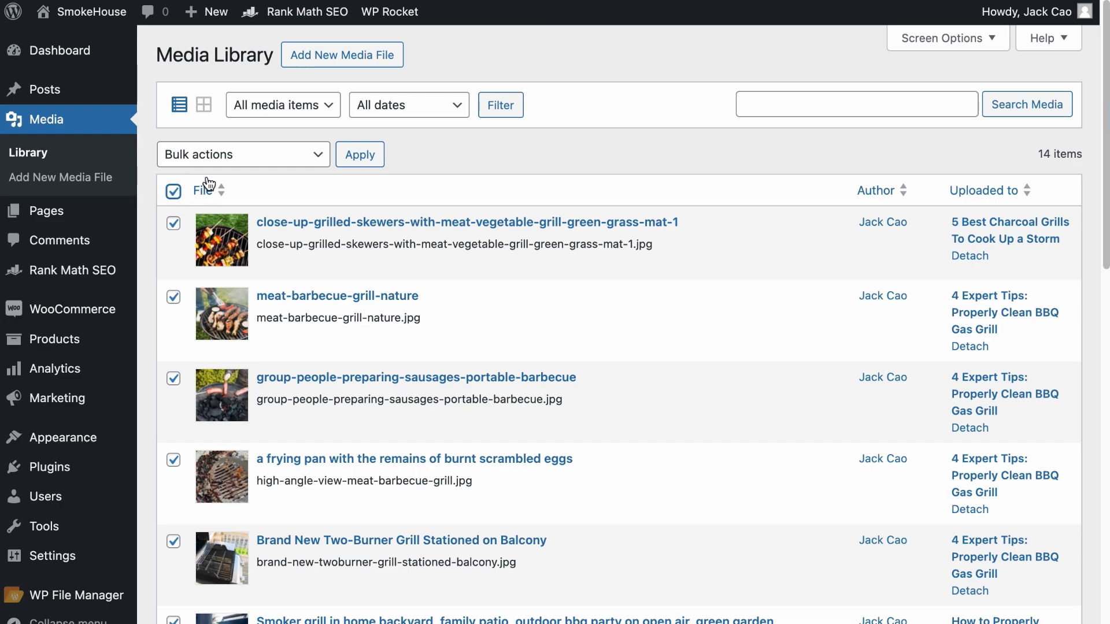
pyautogui.click(259, 155)
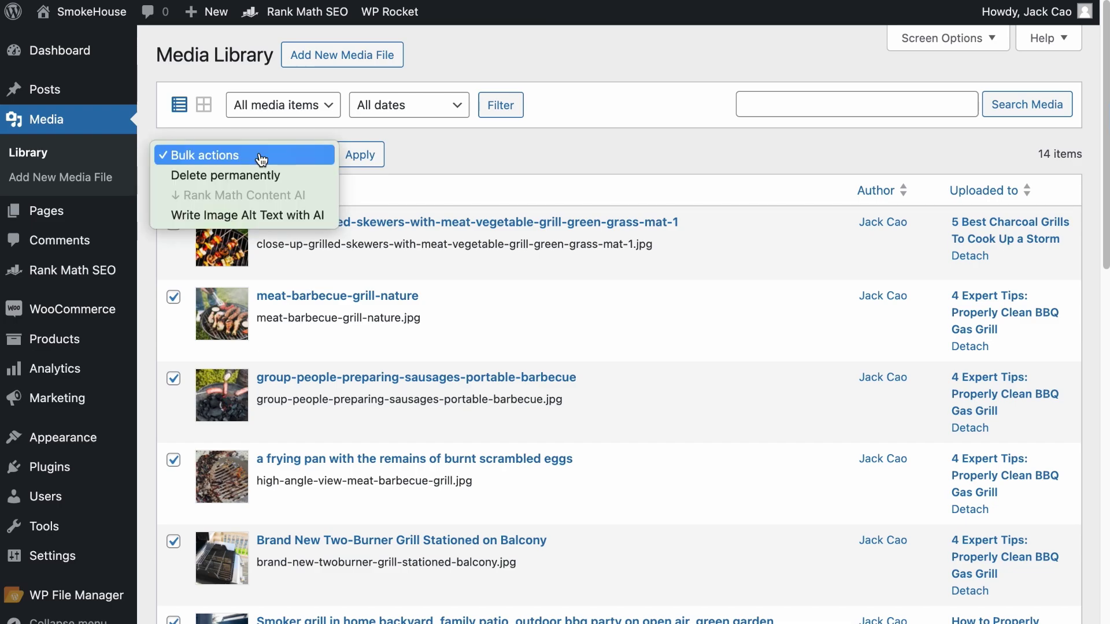
pyautogui.click(256, 220)
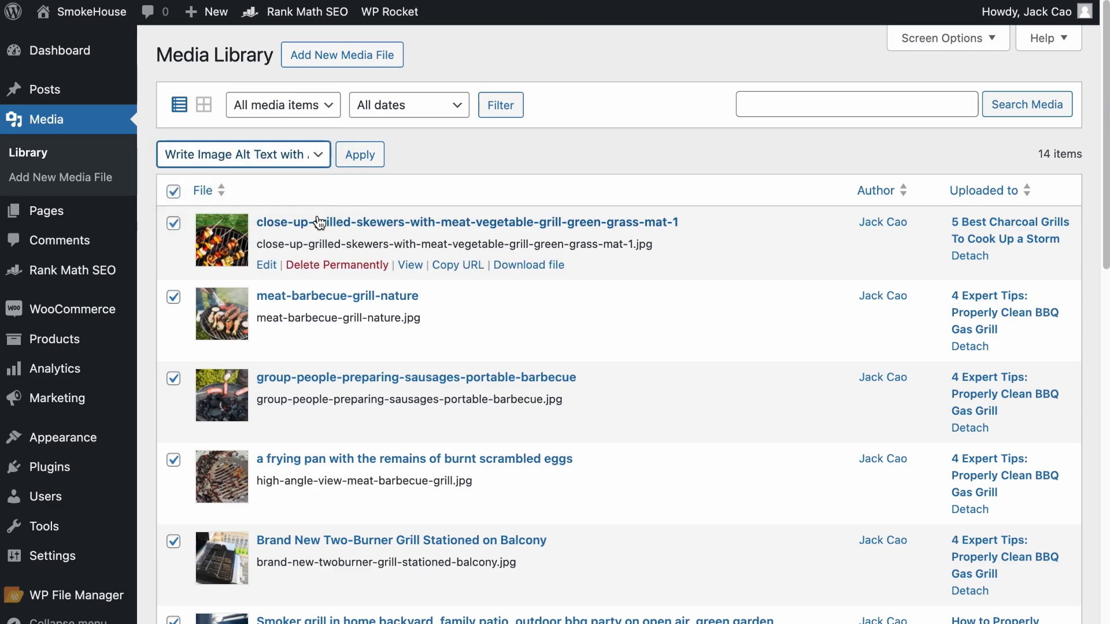
pyautogui.click(376, 154)
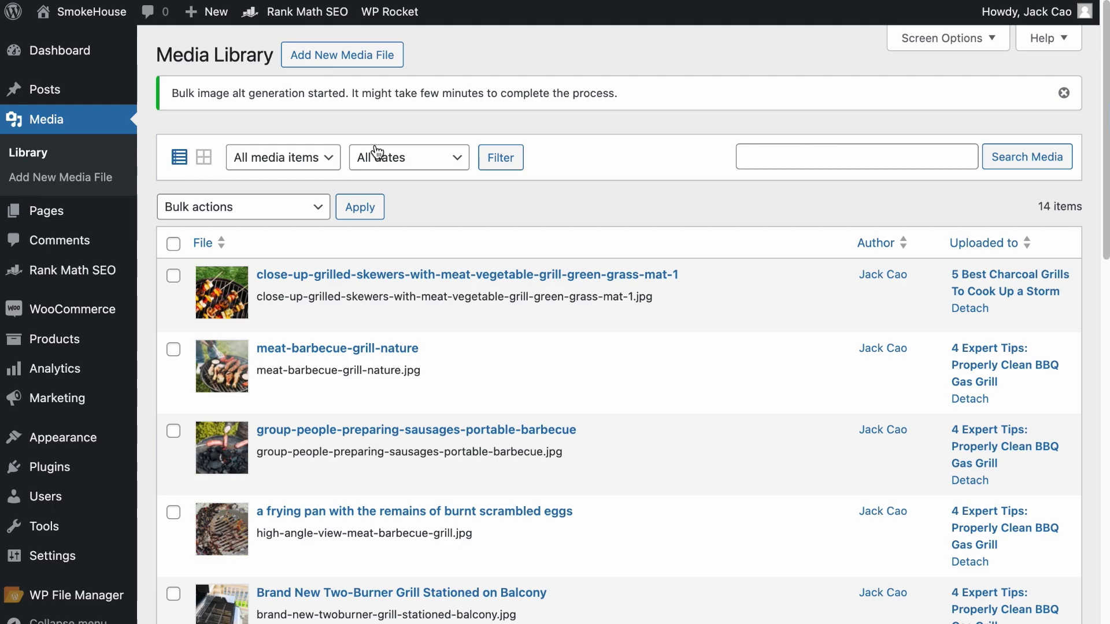
# Step: Open the Smoker grill image's Edit Media page and check its new AI-generated alternative text
pyautogui.scroll(-6, 384, 307)
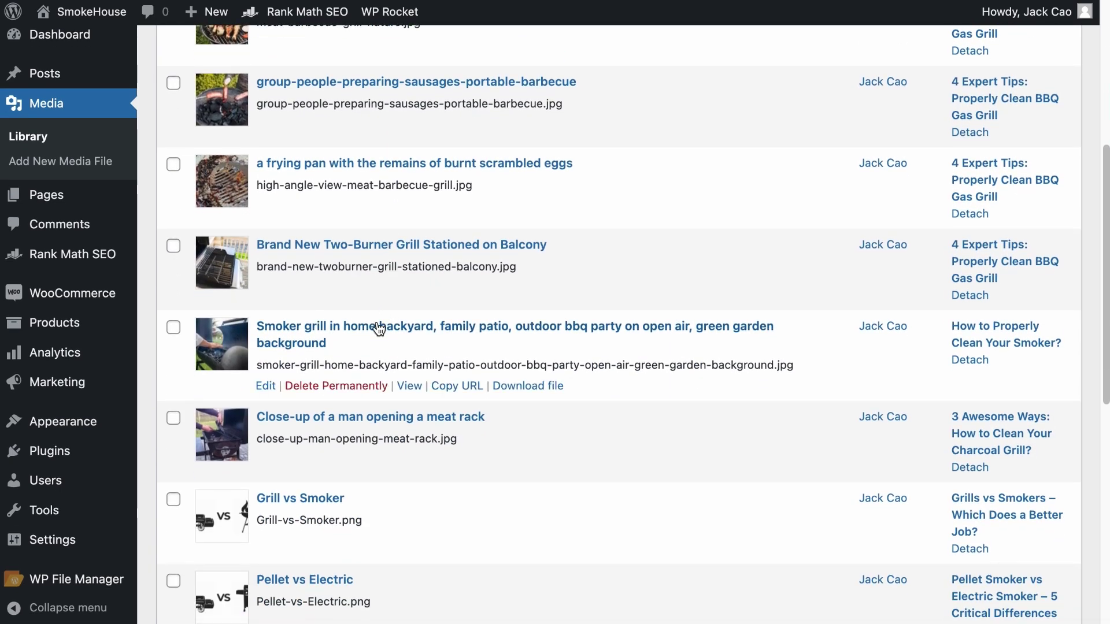
pyautogui.click(379, 327)
pyautogui.scroll(-8, 379, 328)
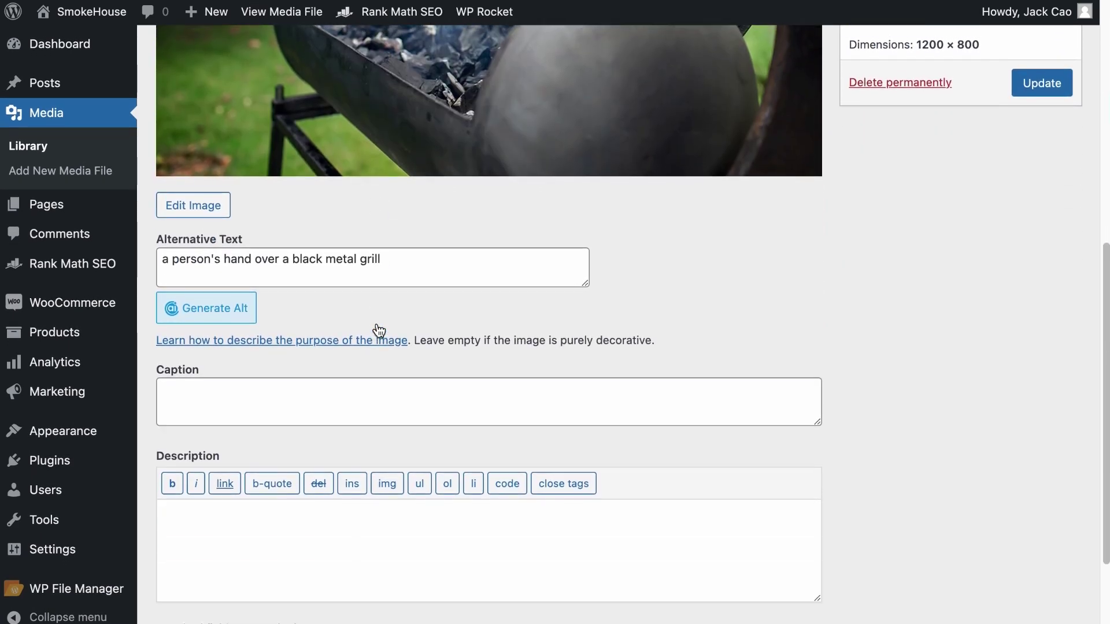
pyautogui.scroll(3, 373, 331)
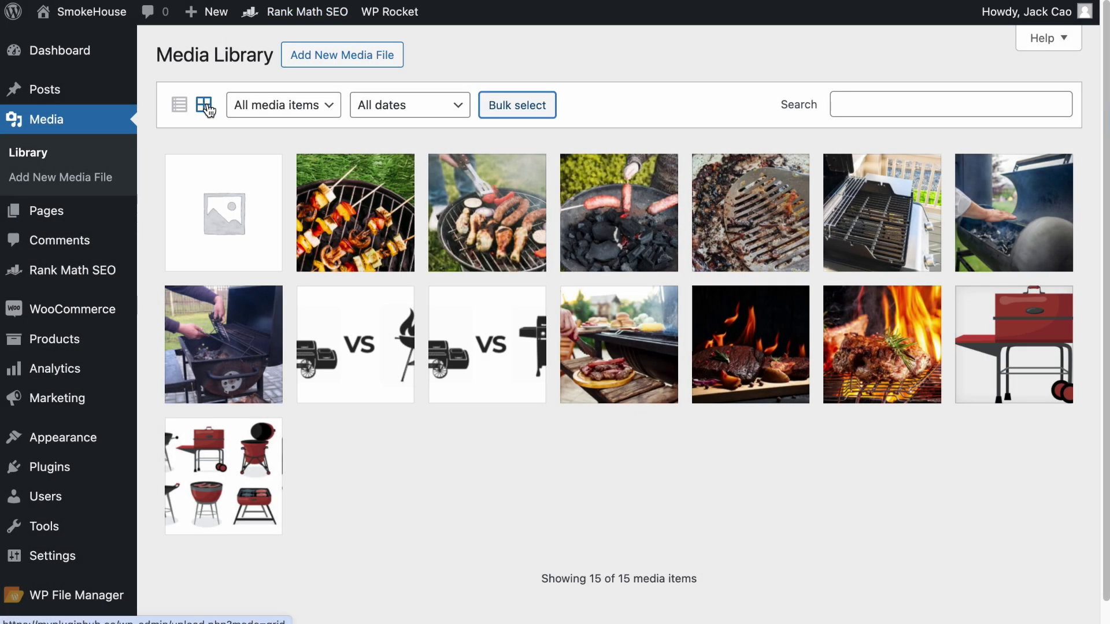
# Step: In Bulk select mode, select the sausages-with-tongs, sausages over charcoal and grill grate with spatula images
pyautogui.click(518, 105)
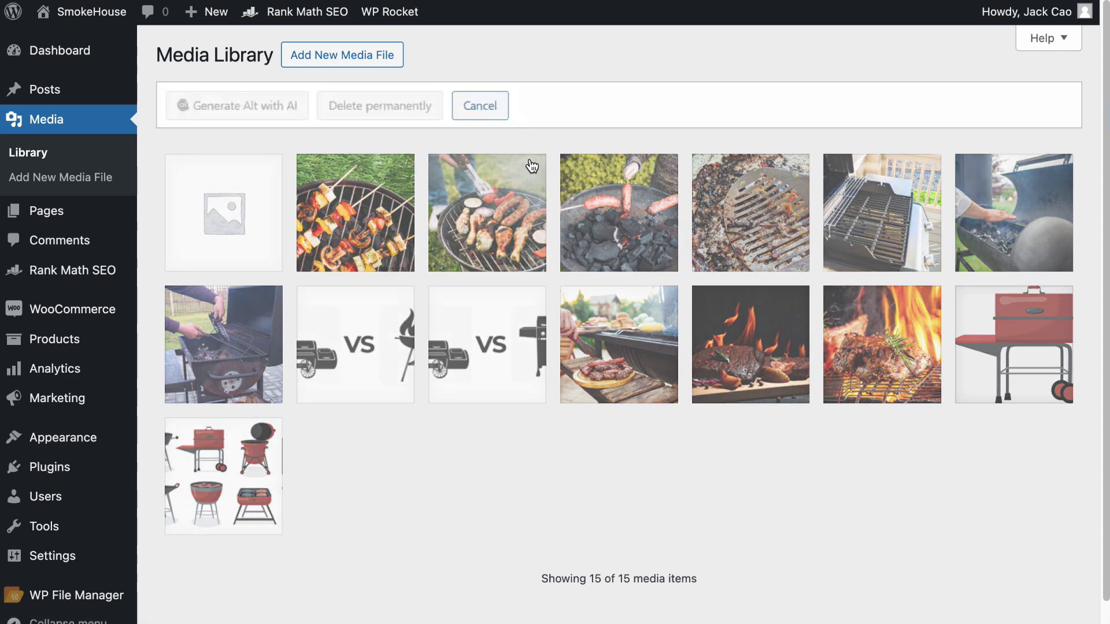
pyautogui.click(535, 188)
pyautogui.click(608, 196)
pyautogui.click(754, 202)
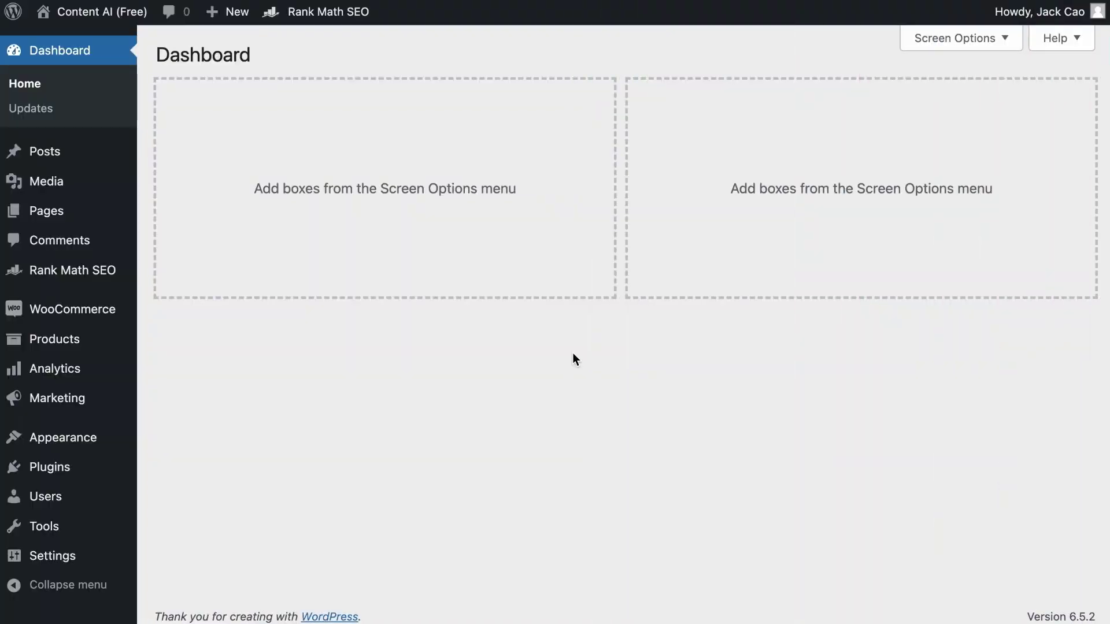
# Step: From the Rank Math Dashboard's Help tab, disconnect the account and choose Connect Now
pyautogui.click(84, 272)
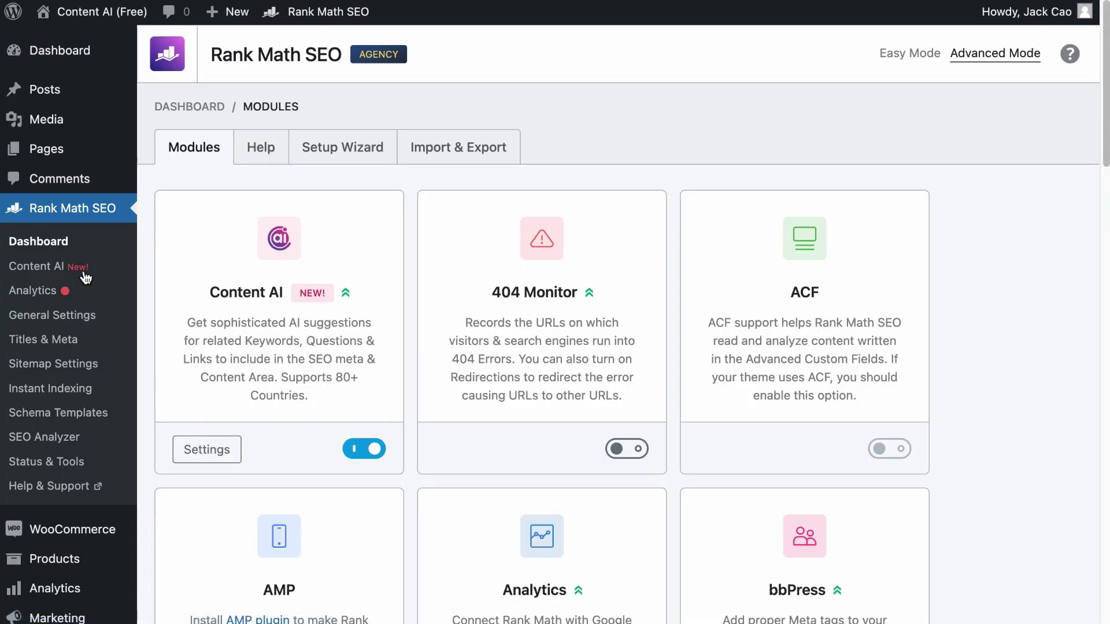
pyautogui.click(267, 155)
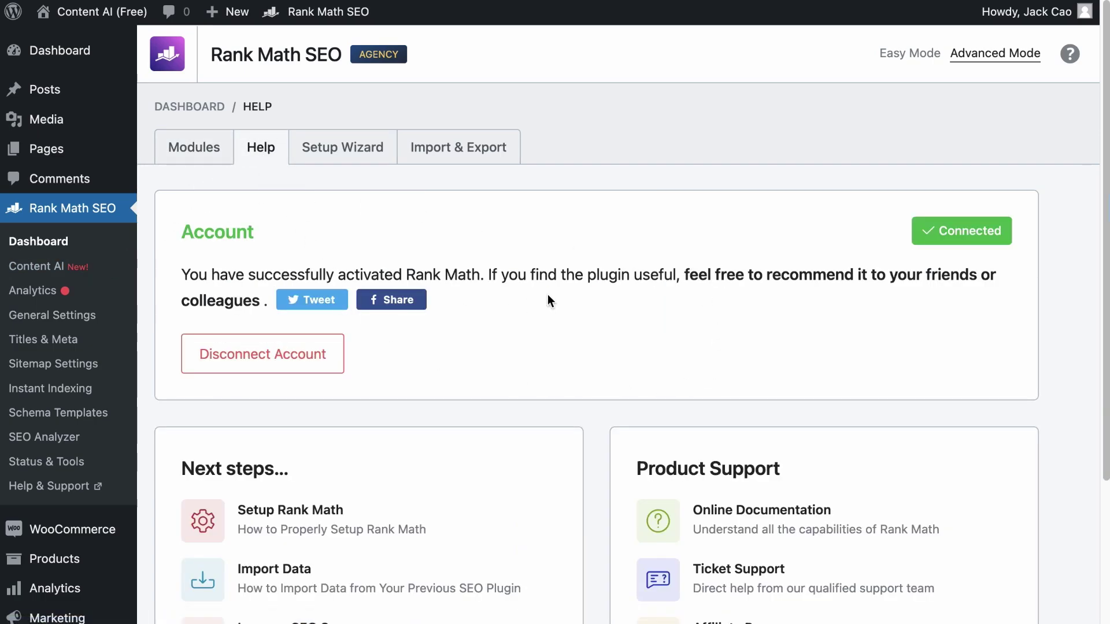
pyautogui.click(292, 354)
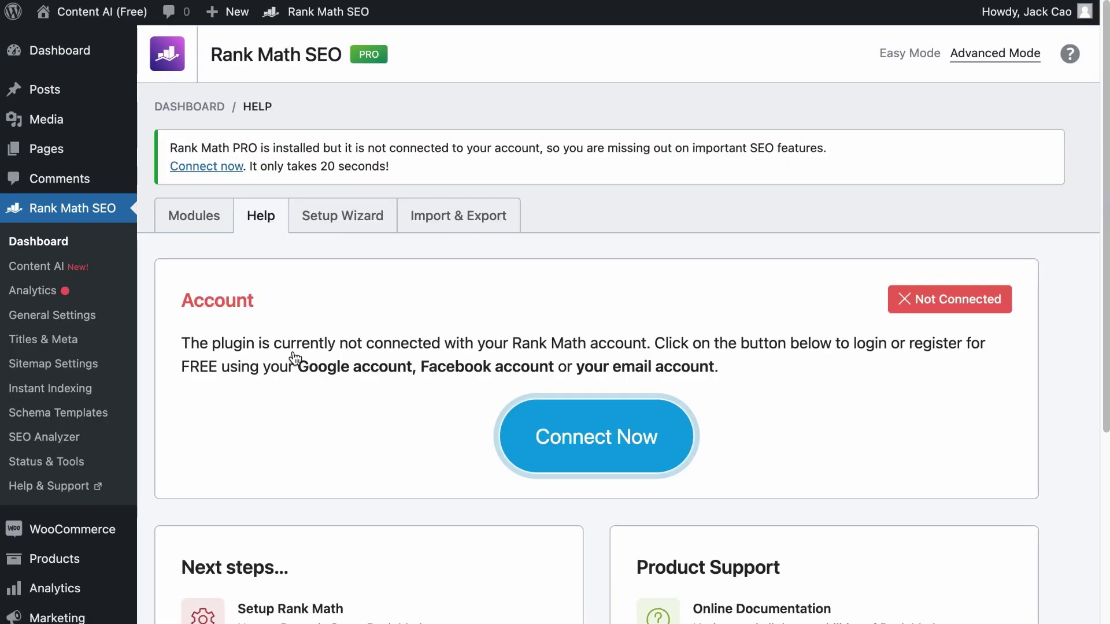
pyautogui.click(541, 425)
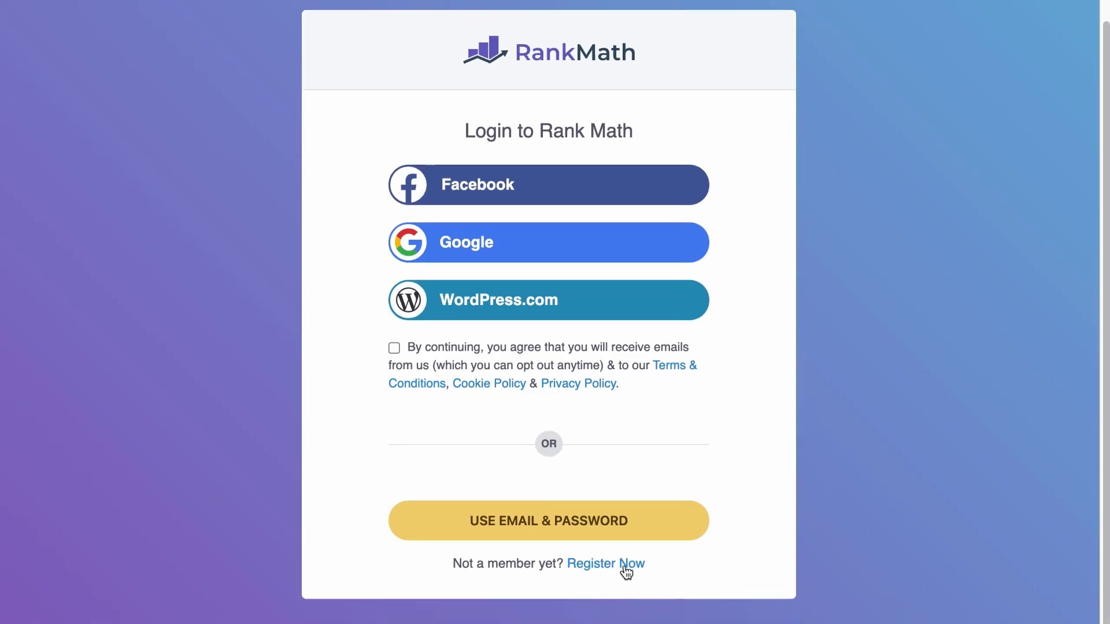
# Step: Register a free Rank Math account by email address, then return to the Modules page
pyautogui.click(621, 571)
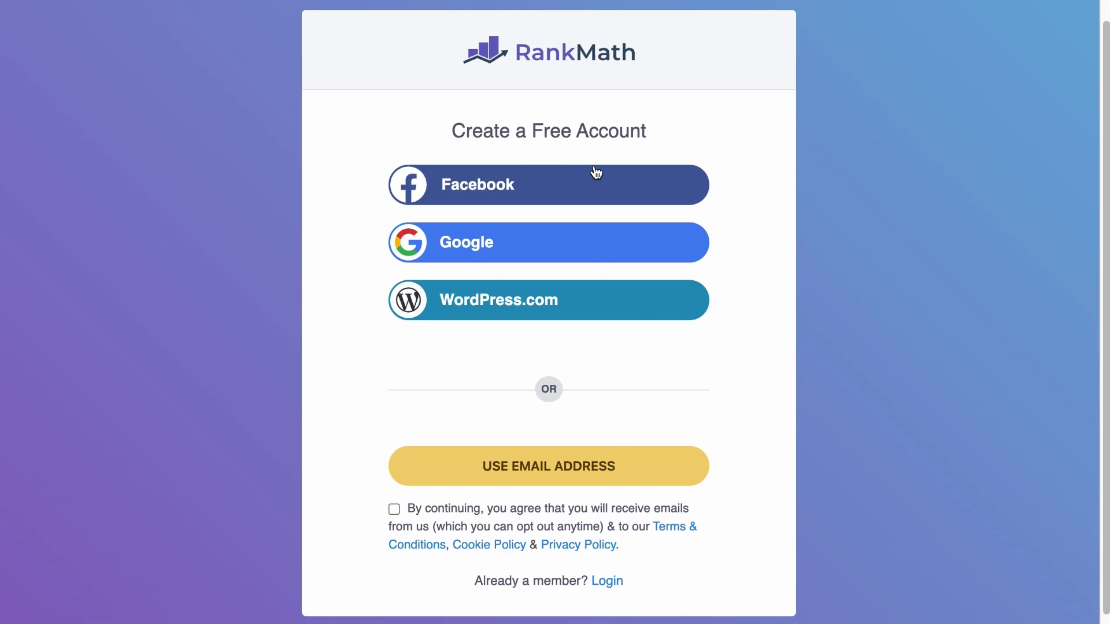
pyautogui.click(556, 480)
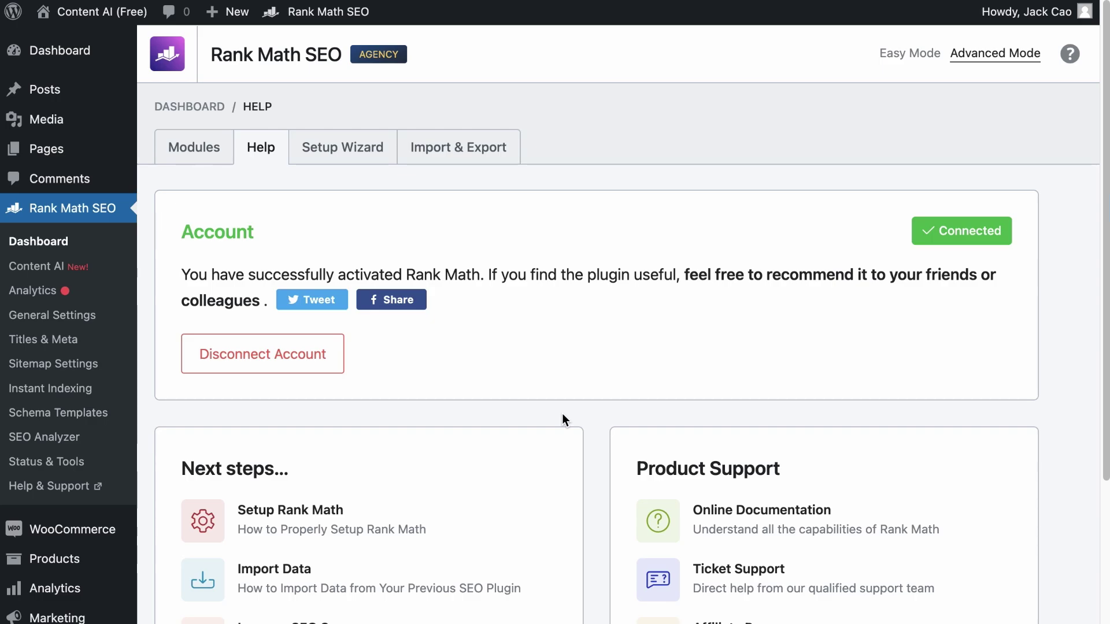
pyautogui.click(203, 153)
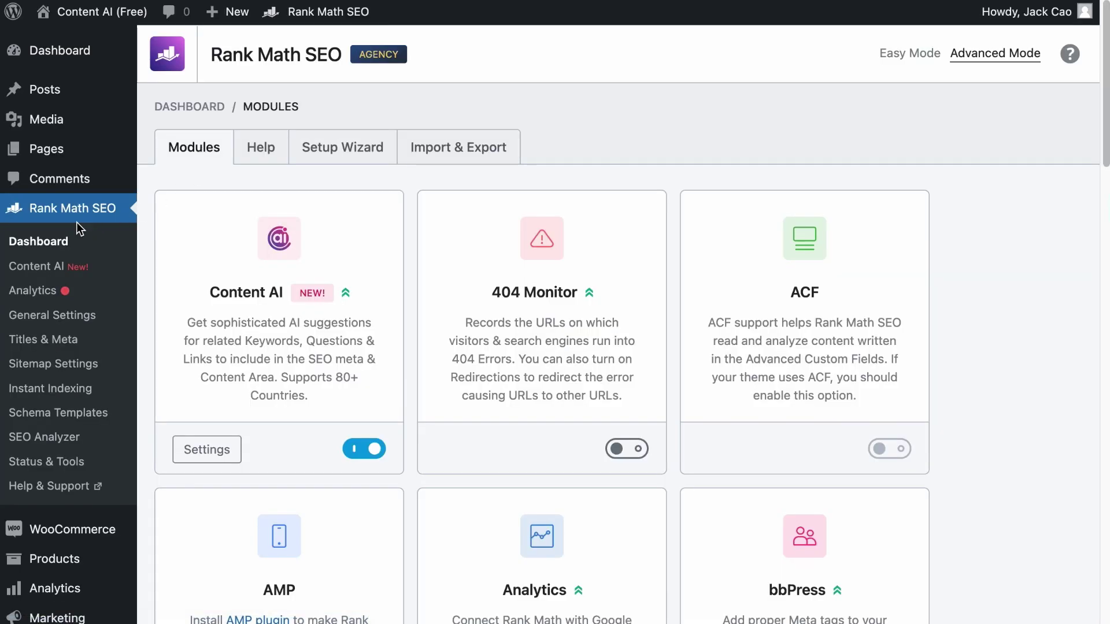